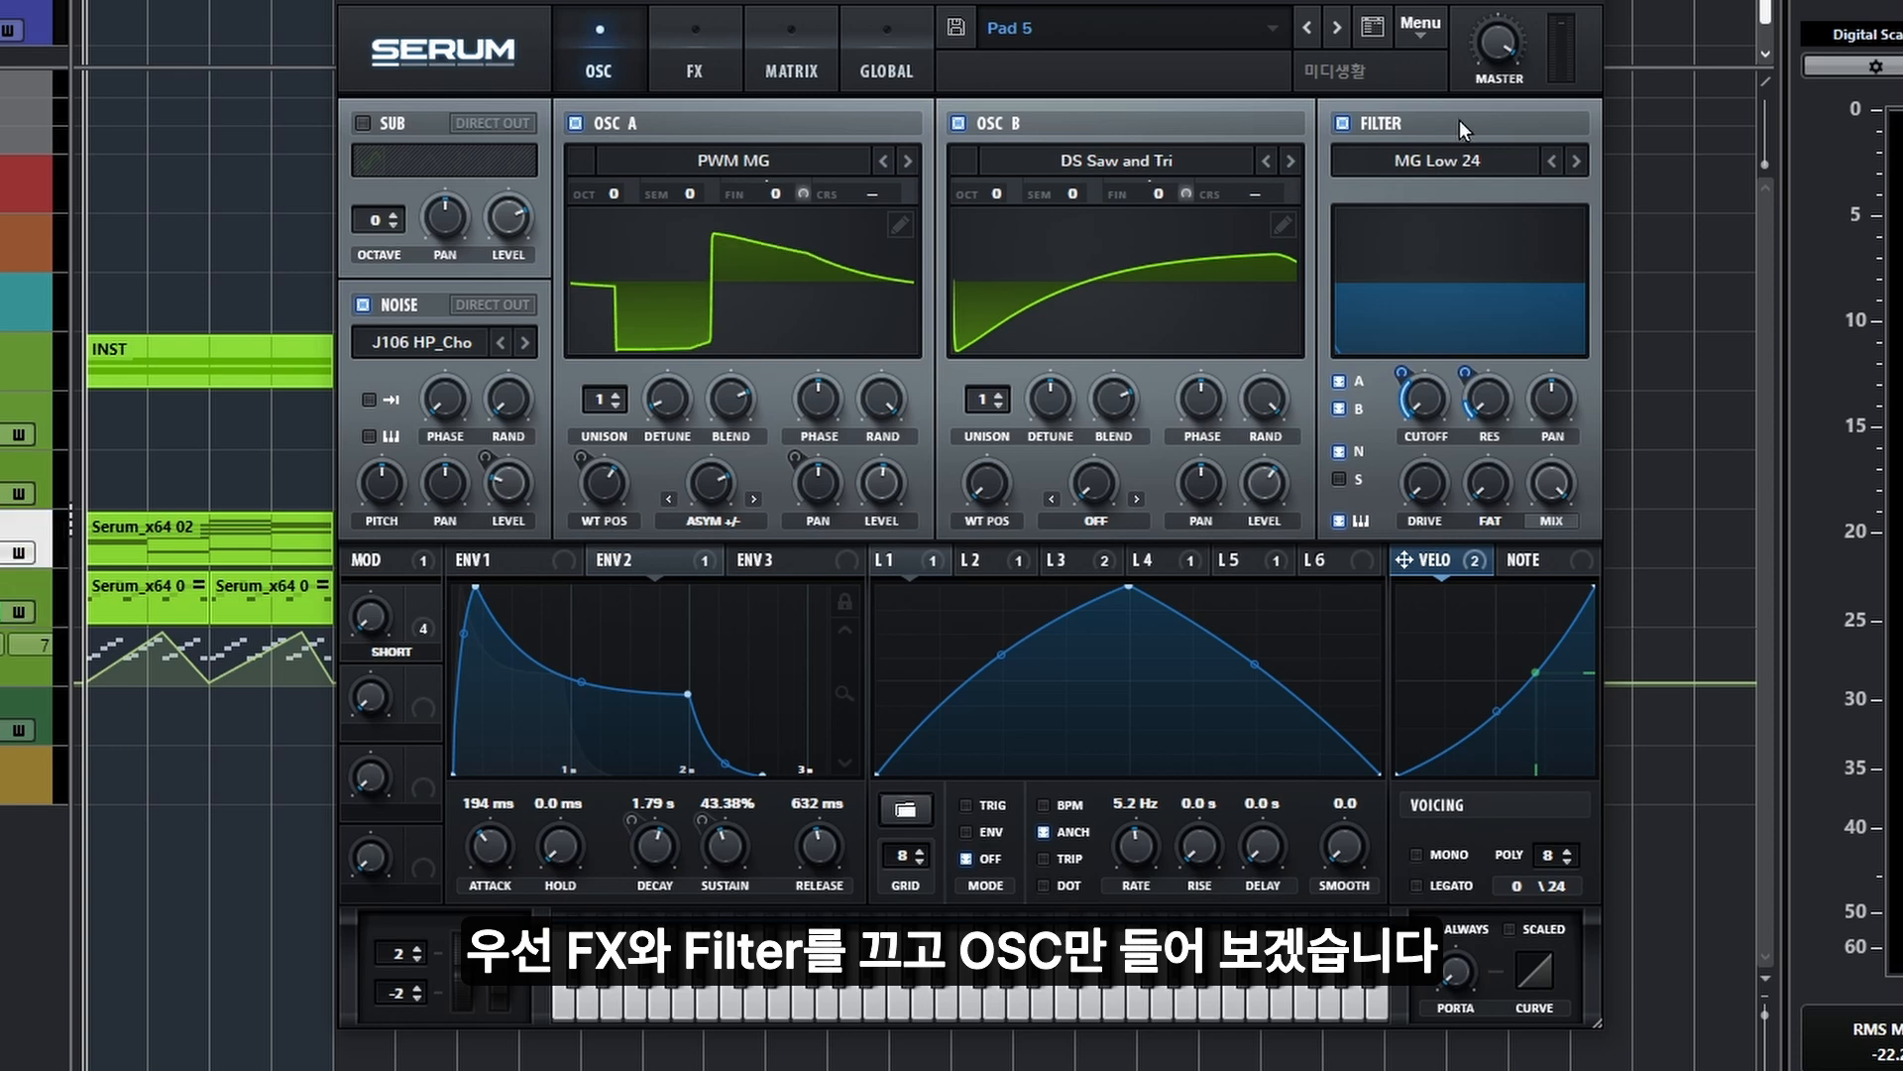
# Start playback and switch off the filter and the FX modules to hear only the oscillators.
pyautogui.press('space')
pyautogui.click(1342, 123)
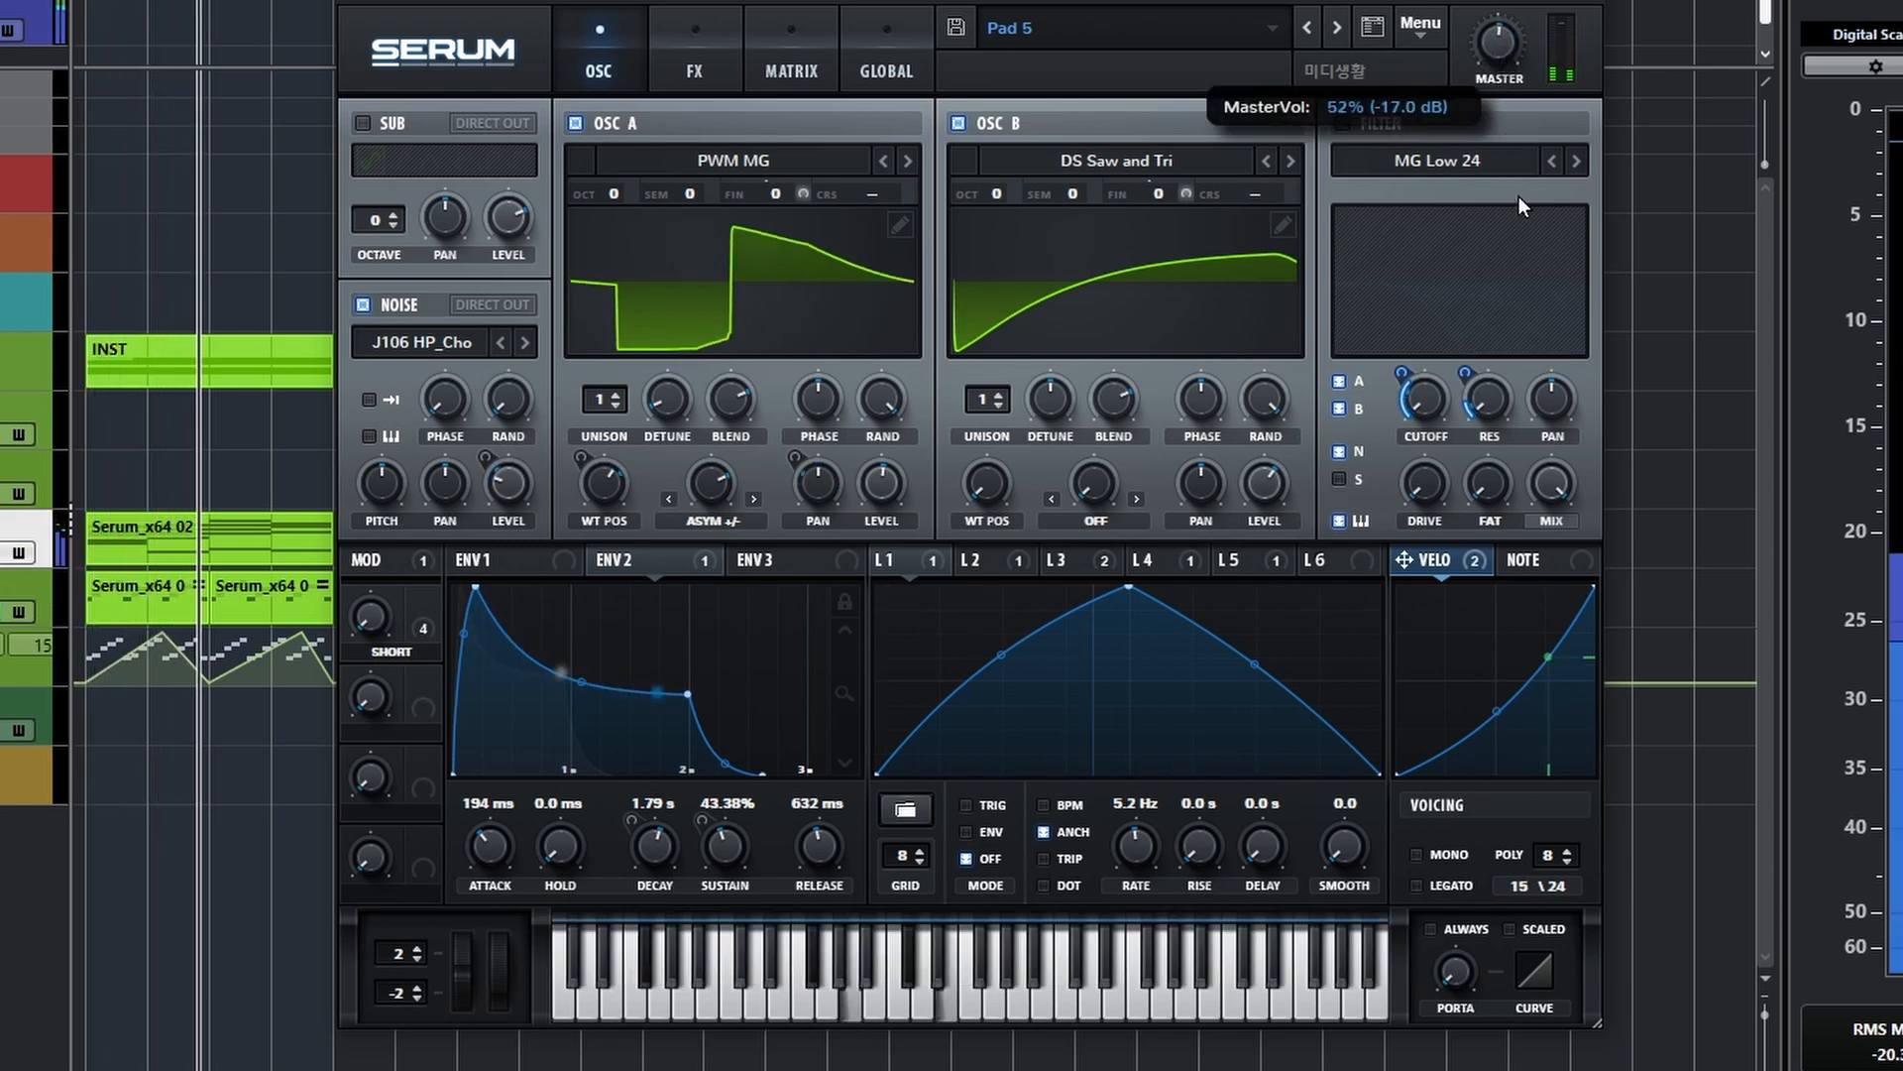
pyautogui.click(694, 66)
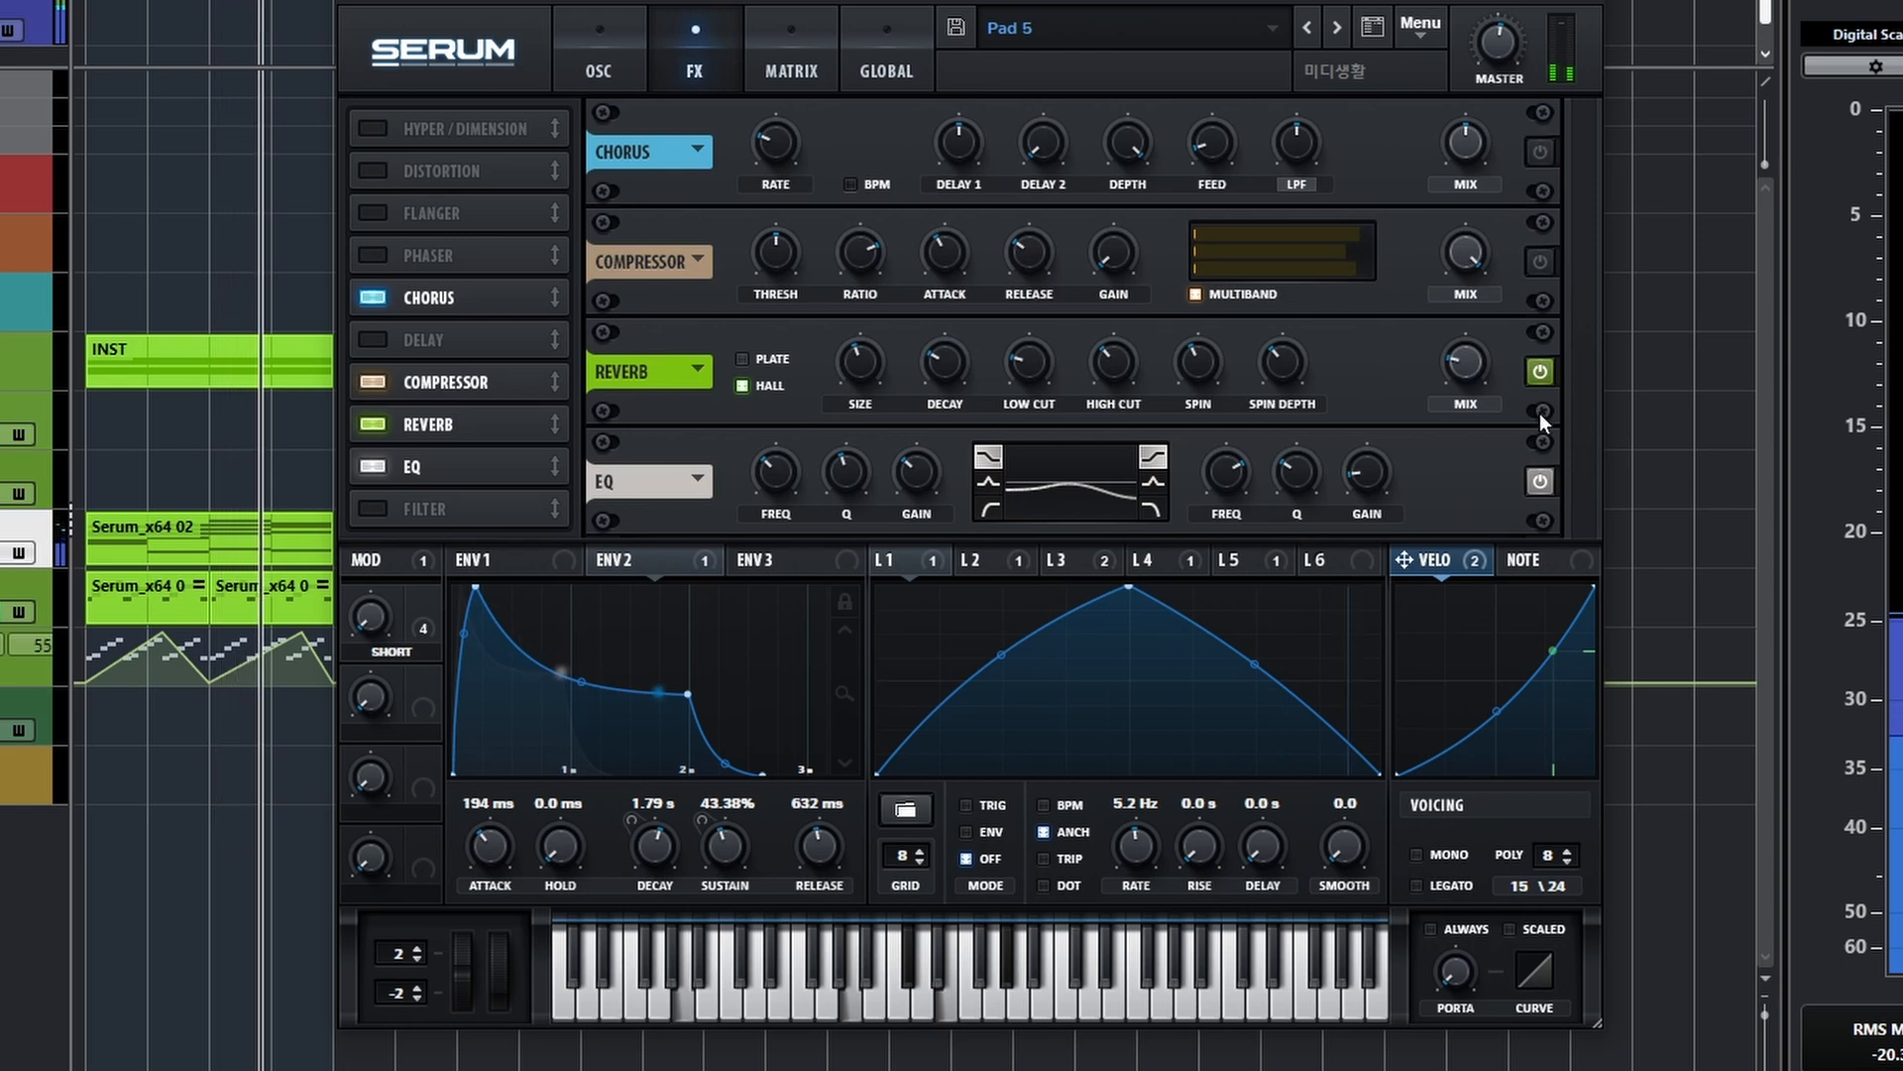
pyautogui.click(593, 46)
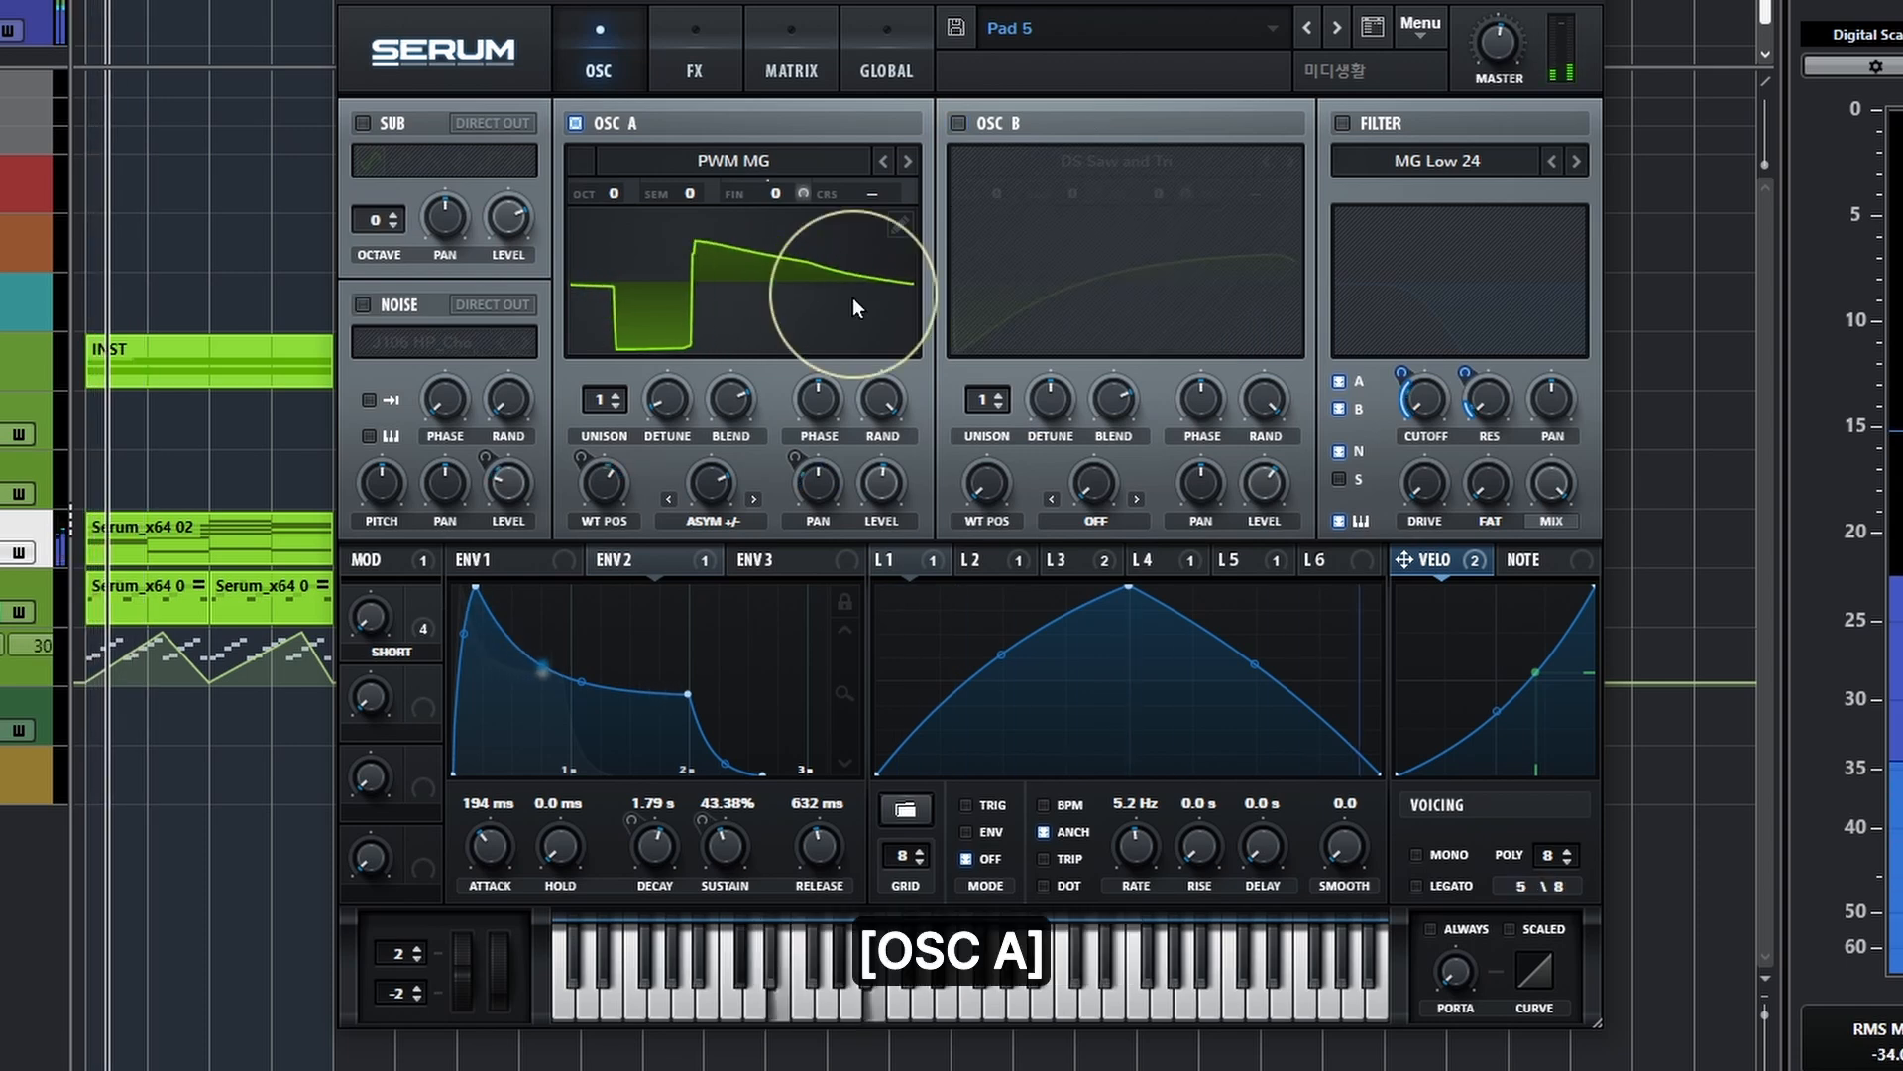
# Reactivate the bypassed LFO 3 modulation of OSC A's fine tuning to compare the sound.
pyautogui.rightClick(817, 503)
pyautogui.click(616, 522)
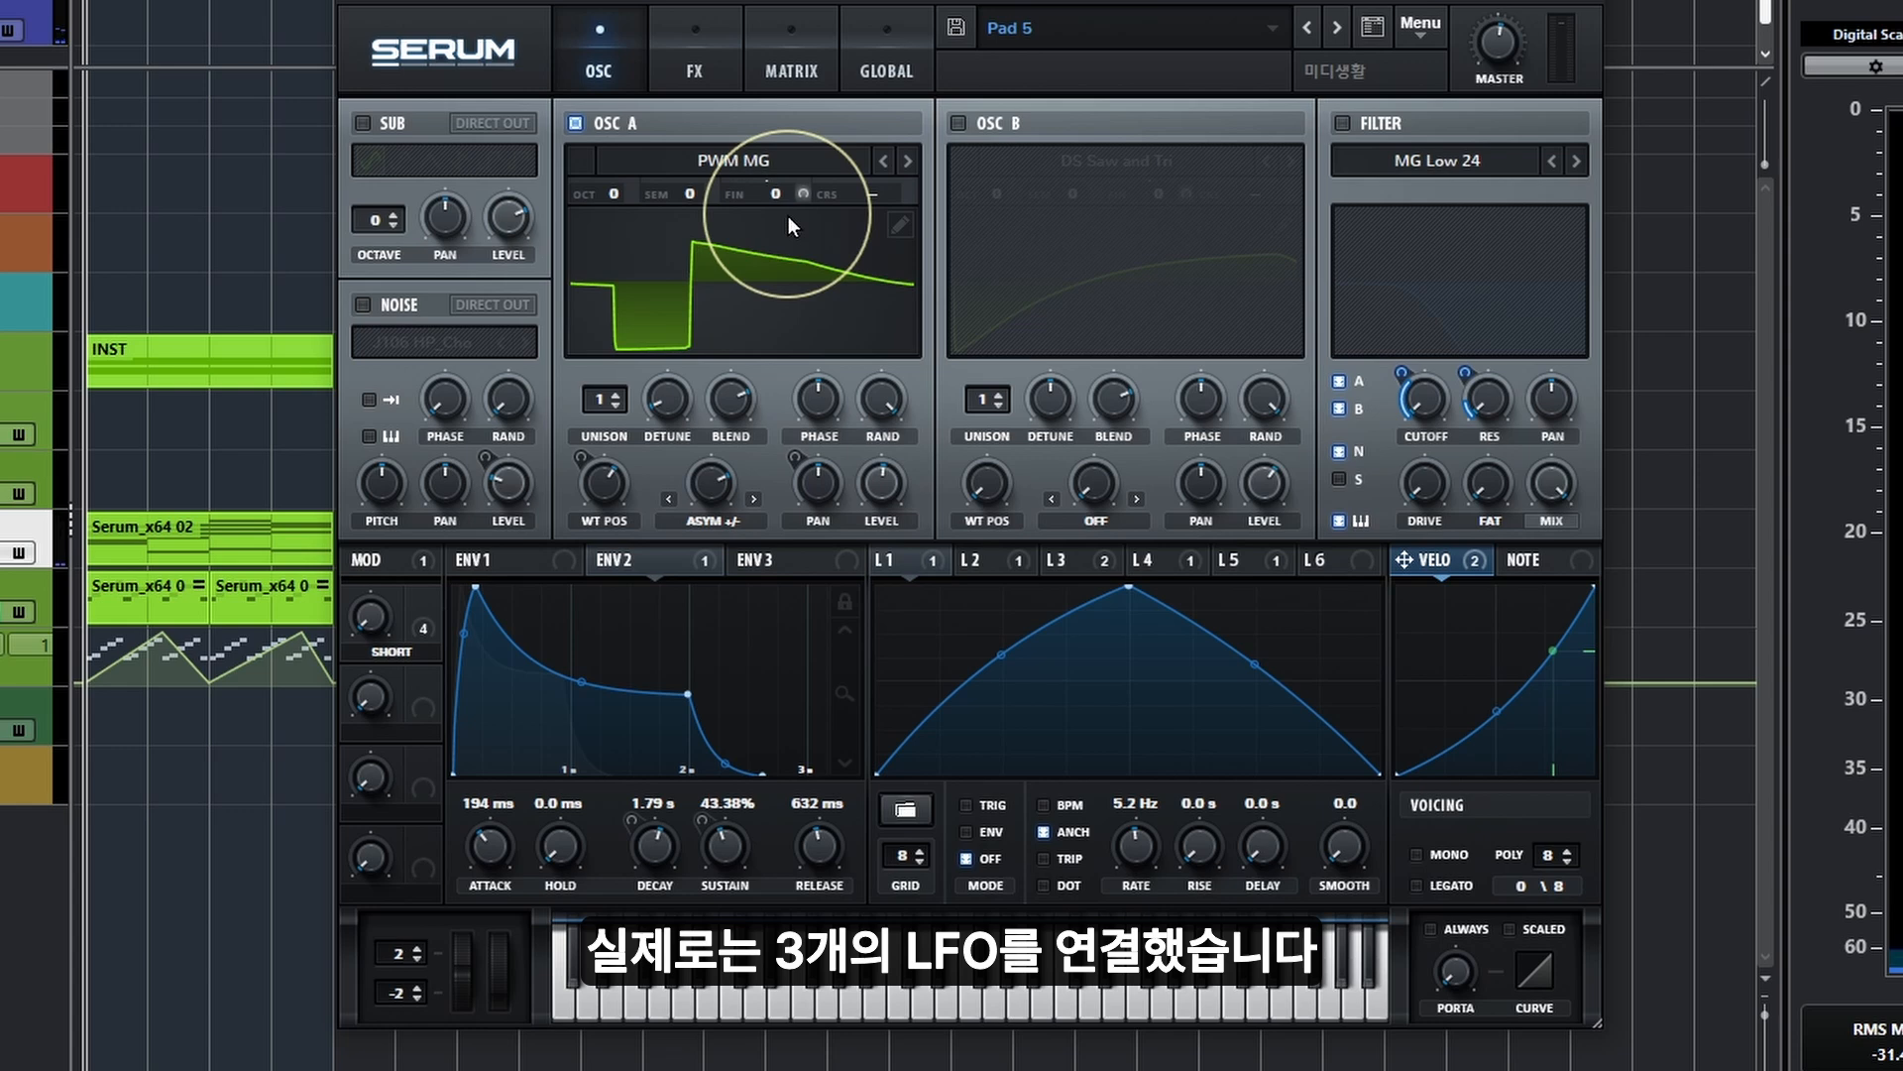
pyautogui.moveTo(1074, 563)
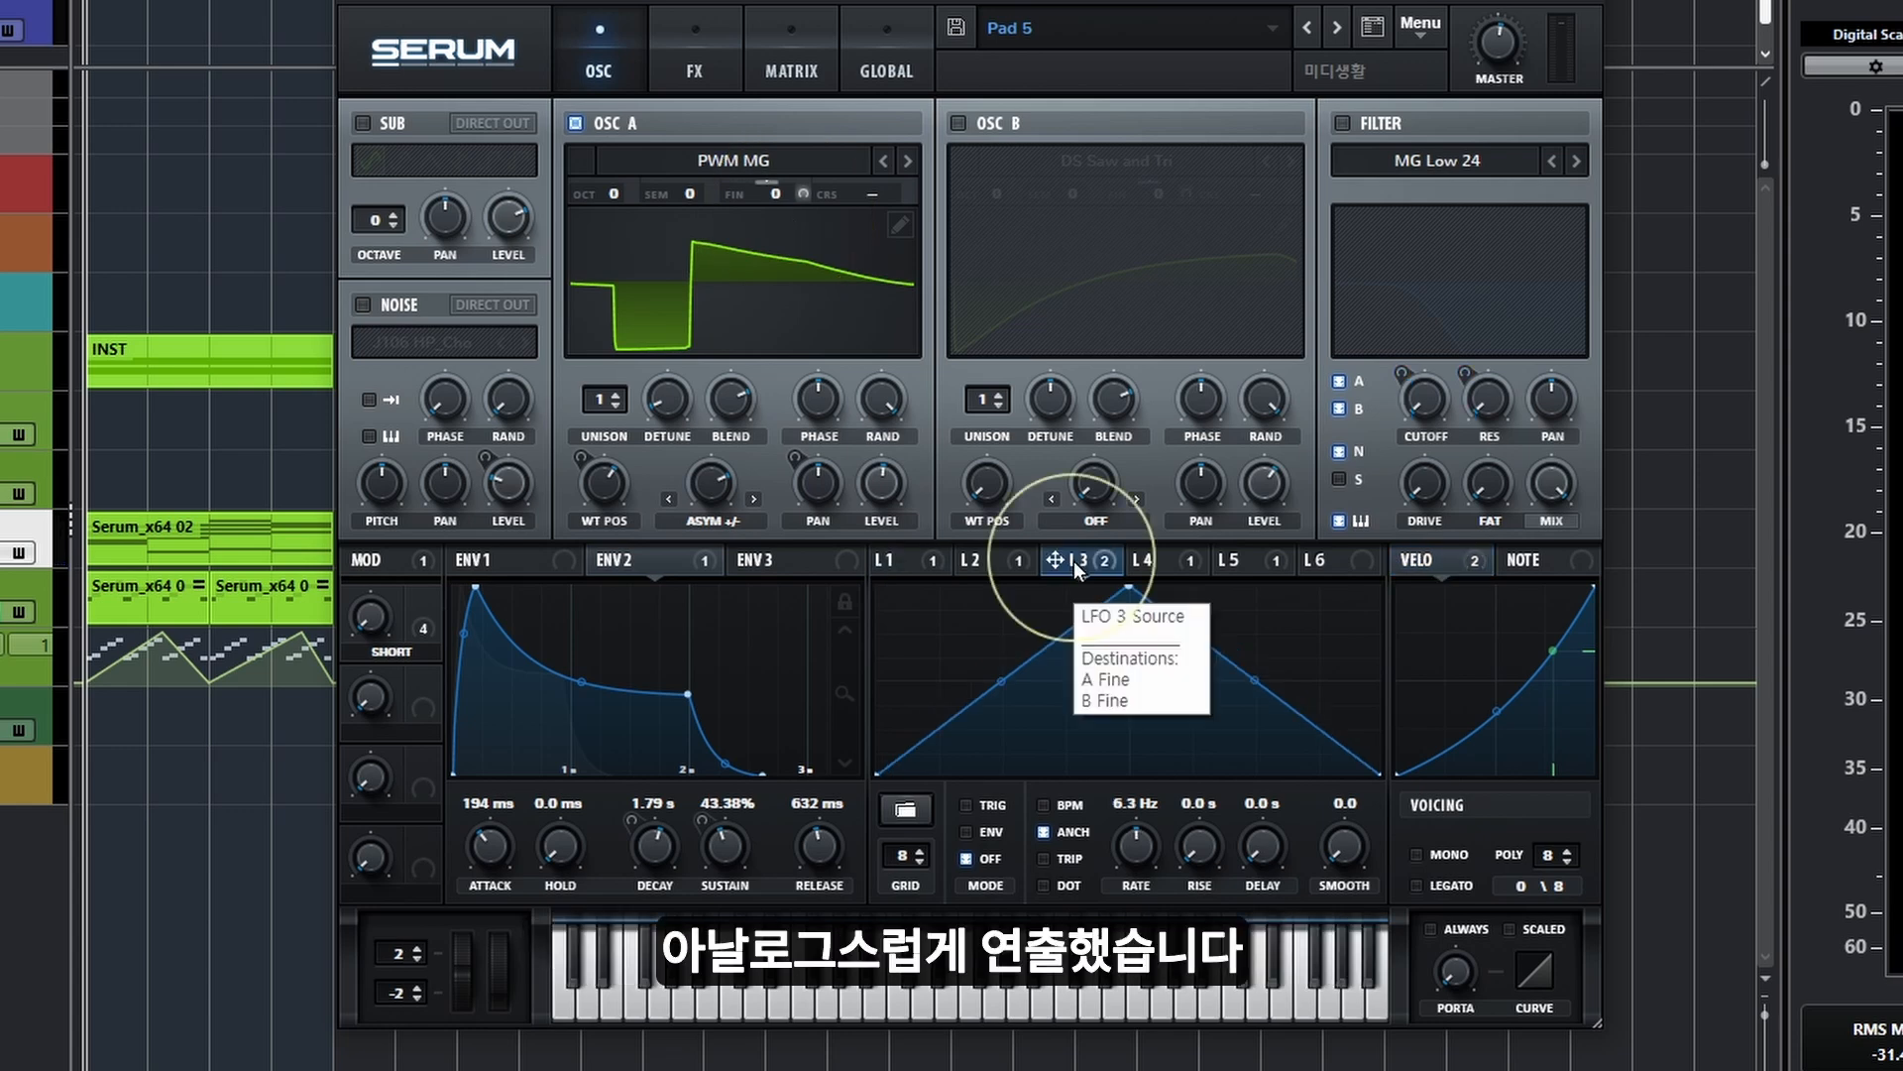
pyautogui.rightClick(1078, 561)
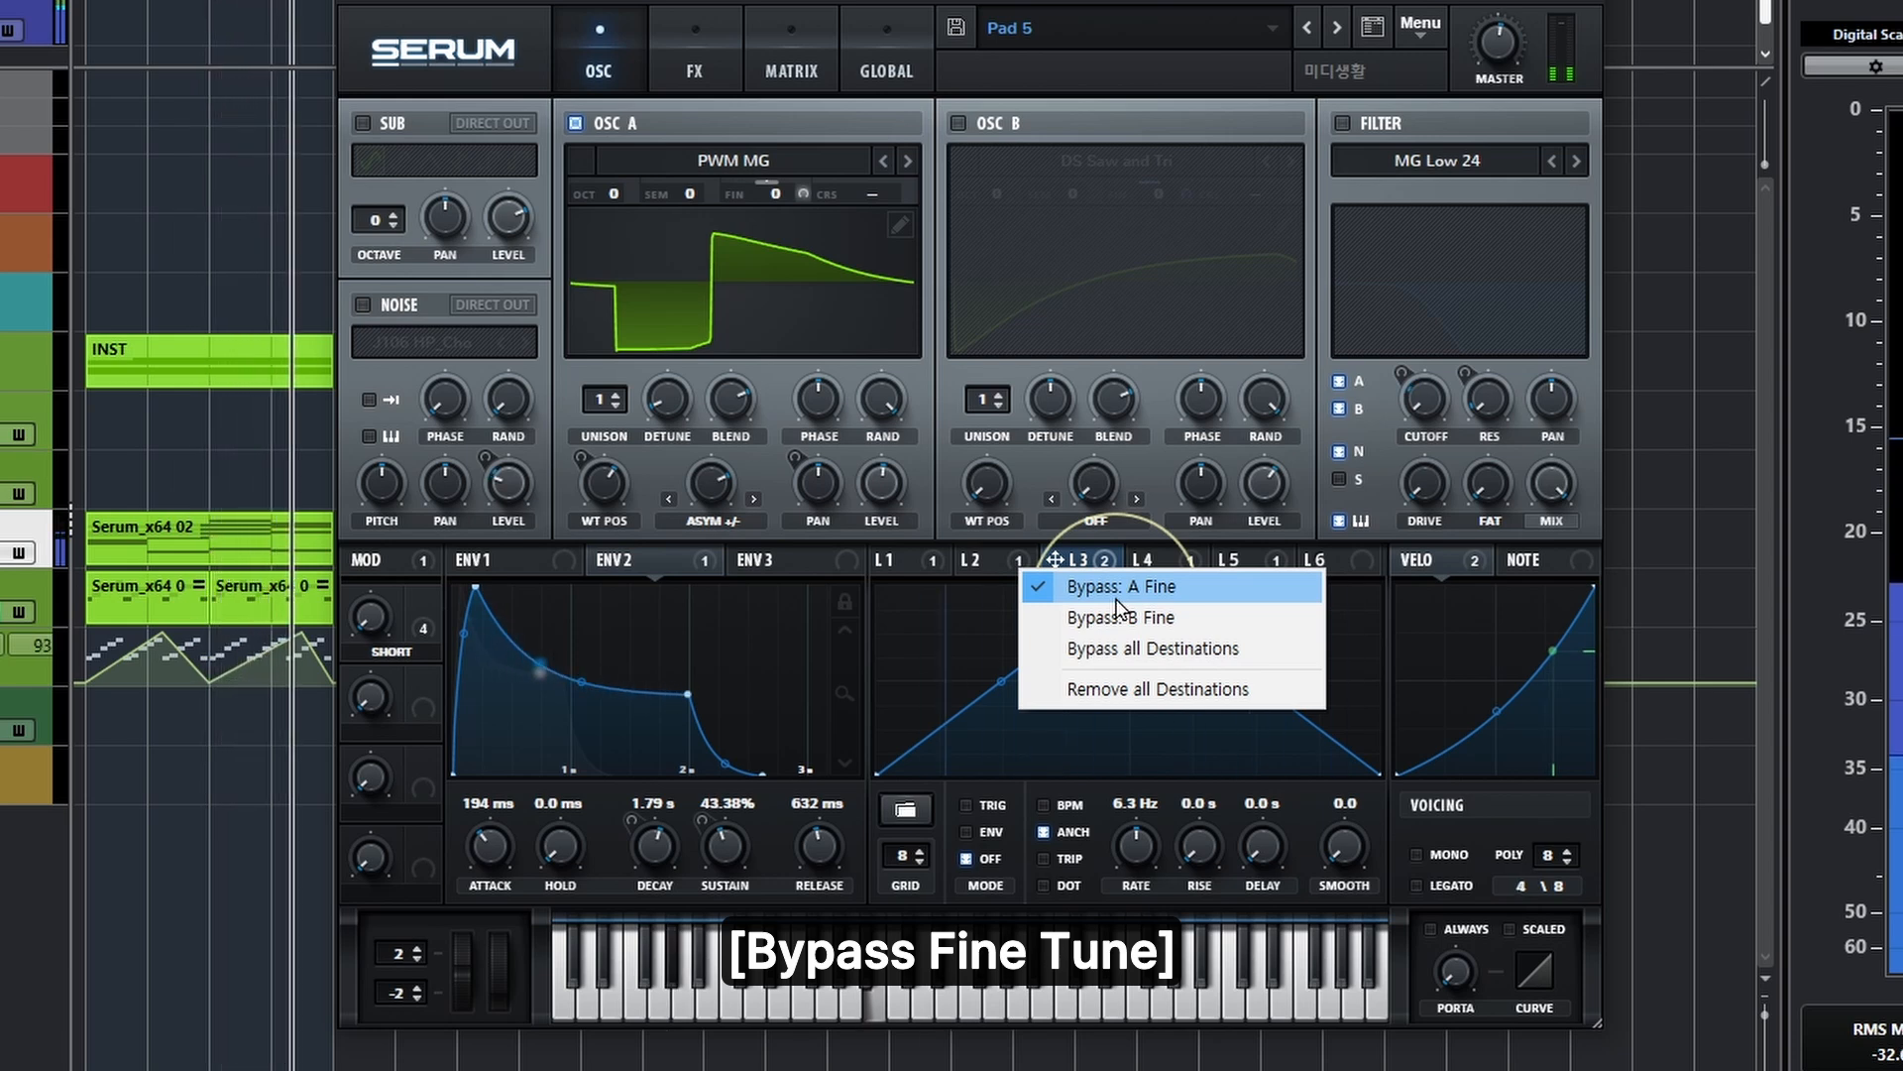
pyautogui.click(1116, 597)
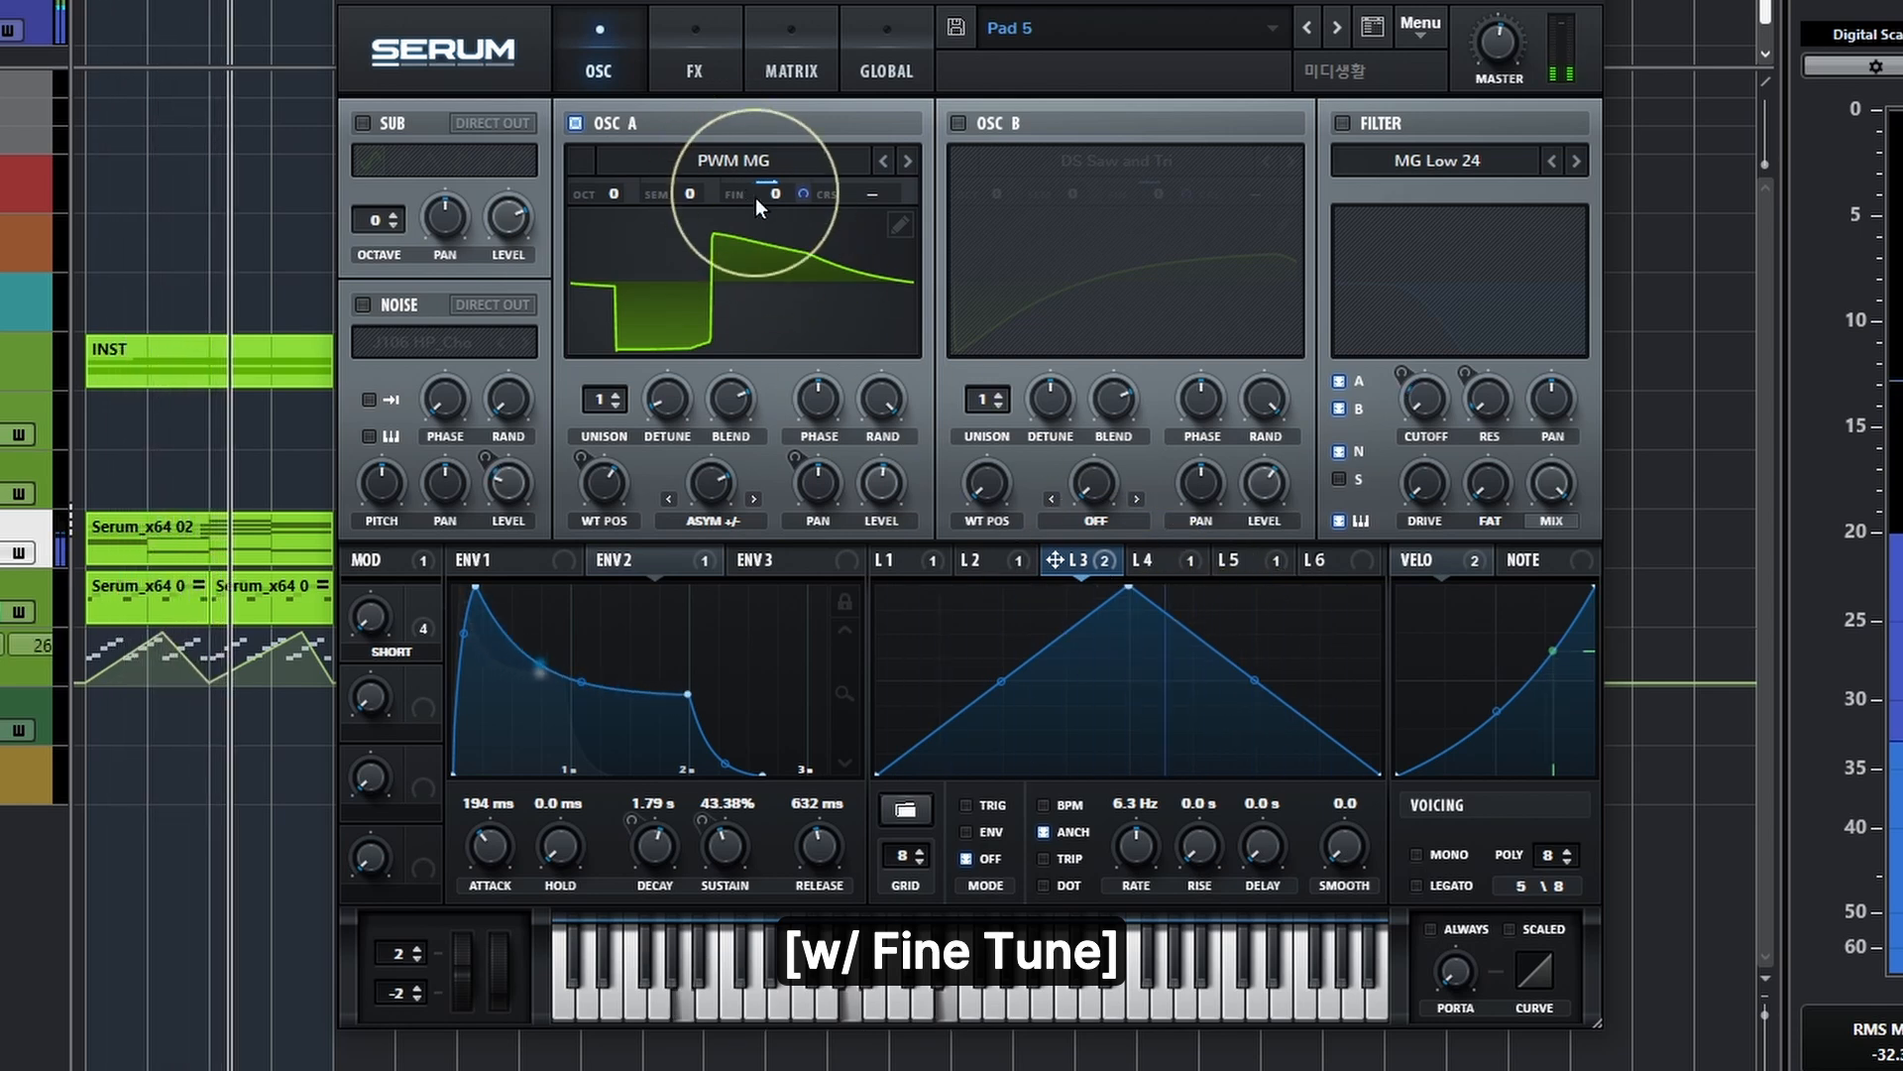
pyautogui.moveTo(755, 199)
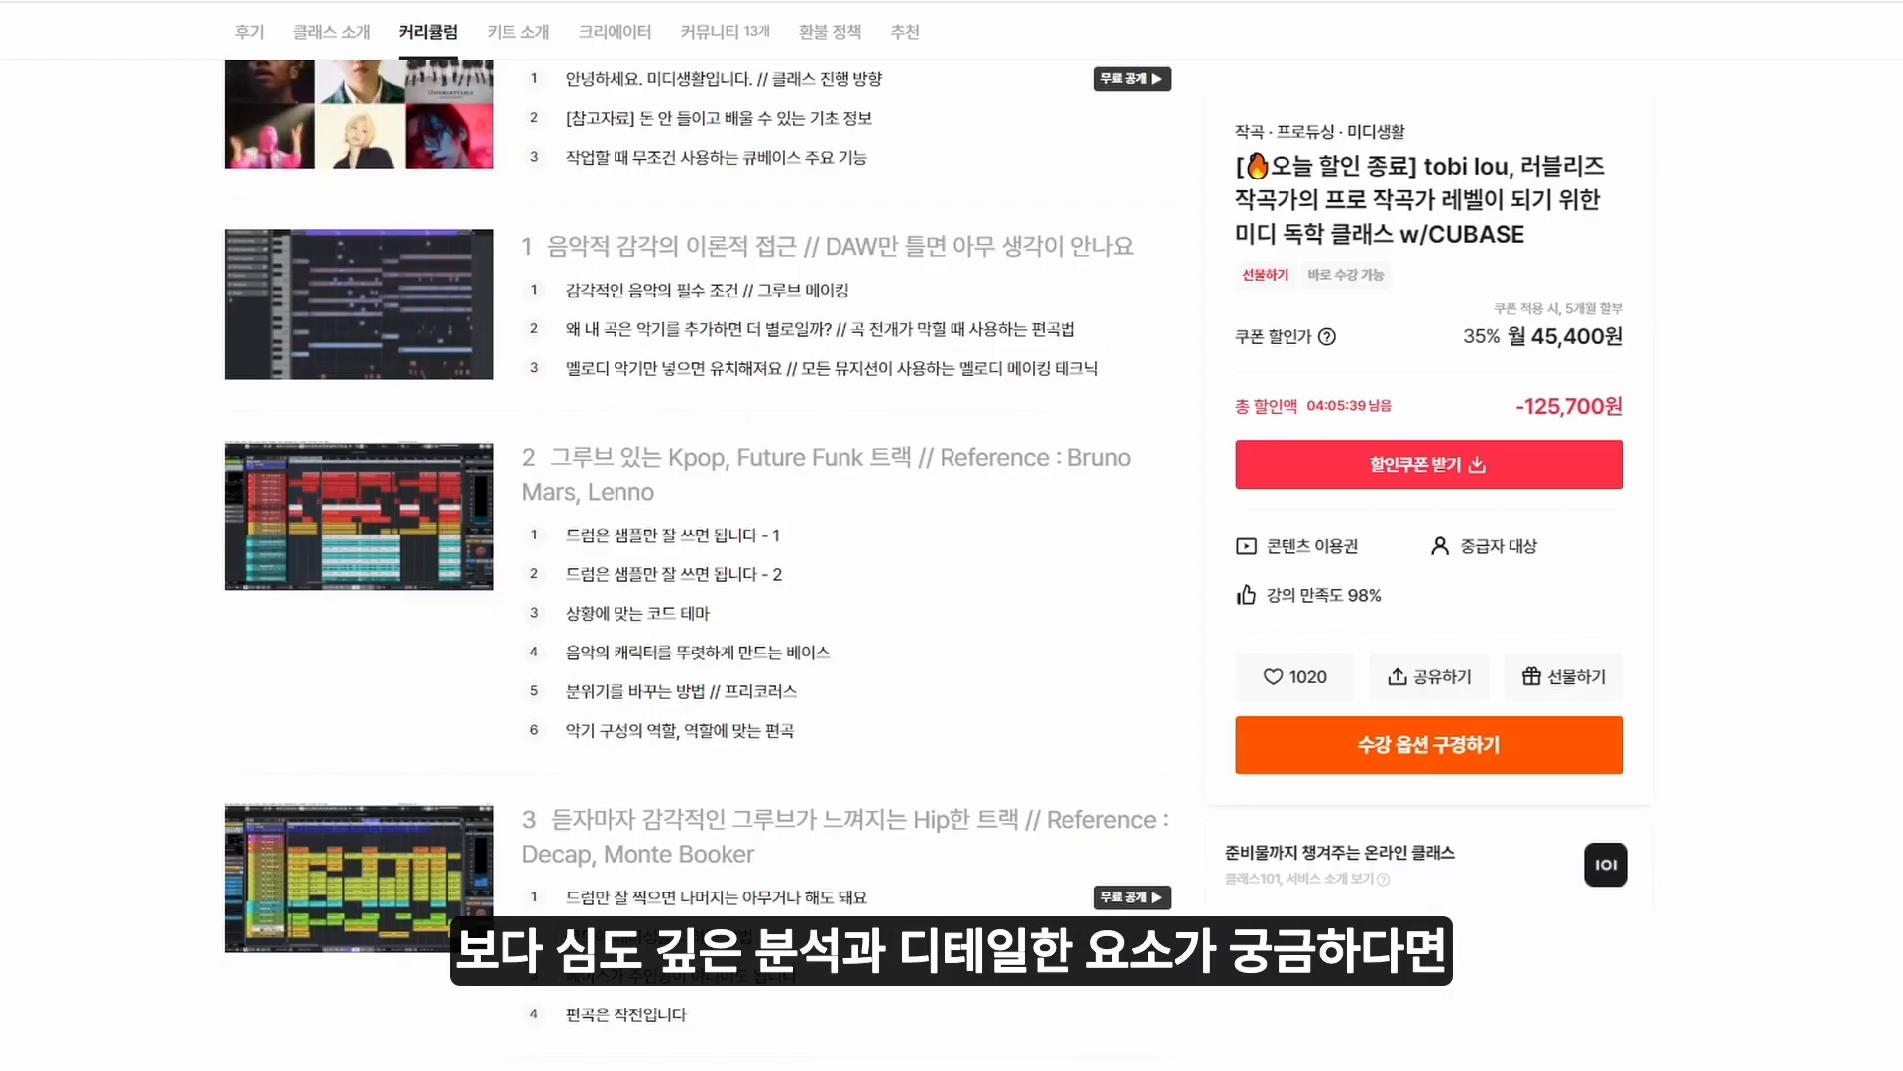
# Look through the curriculum chapters on the Class101 CUBASE course page.
pyautogui.scroll(-5, 694, 555)
pyautogui.scroll(-5, 694, 555)
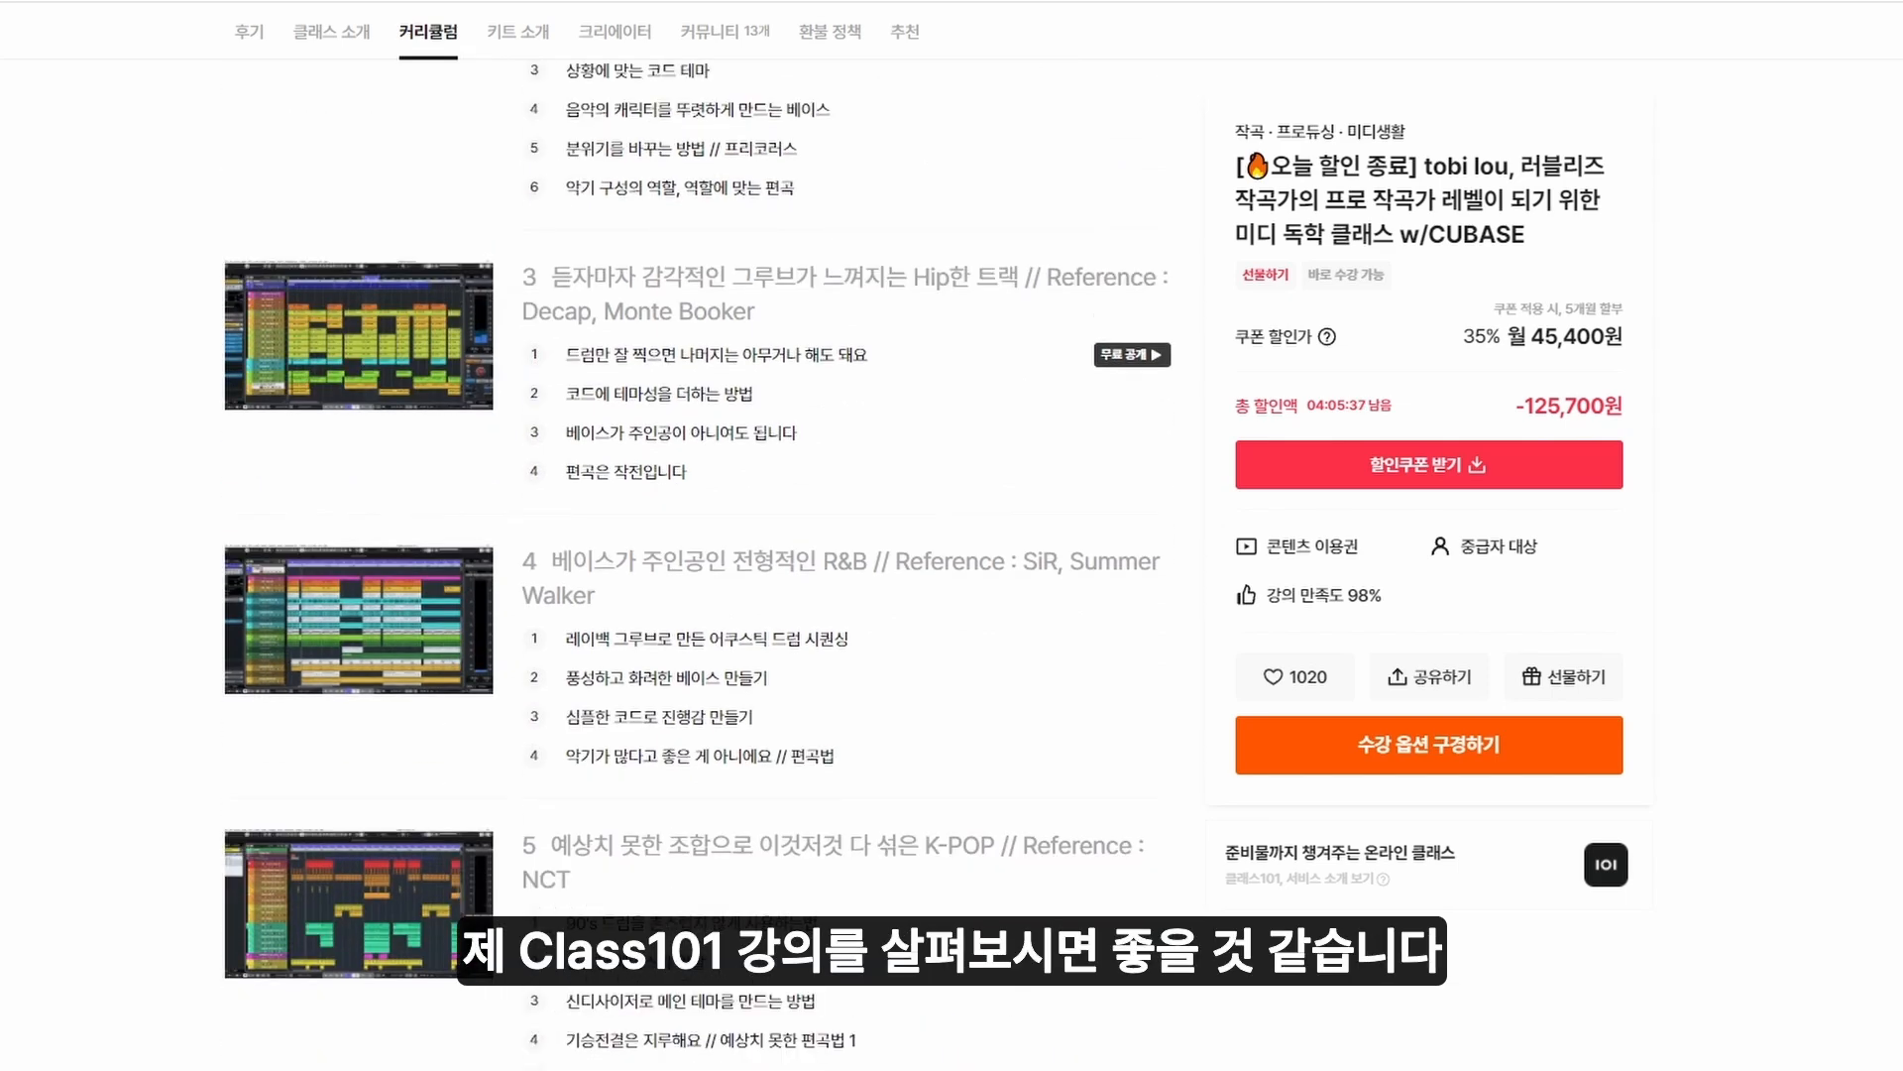
pyautogui.scroll(-7, 694, 555)
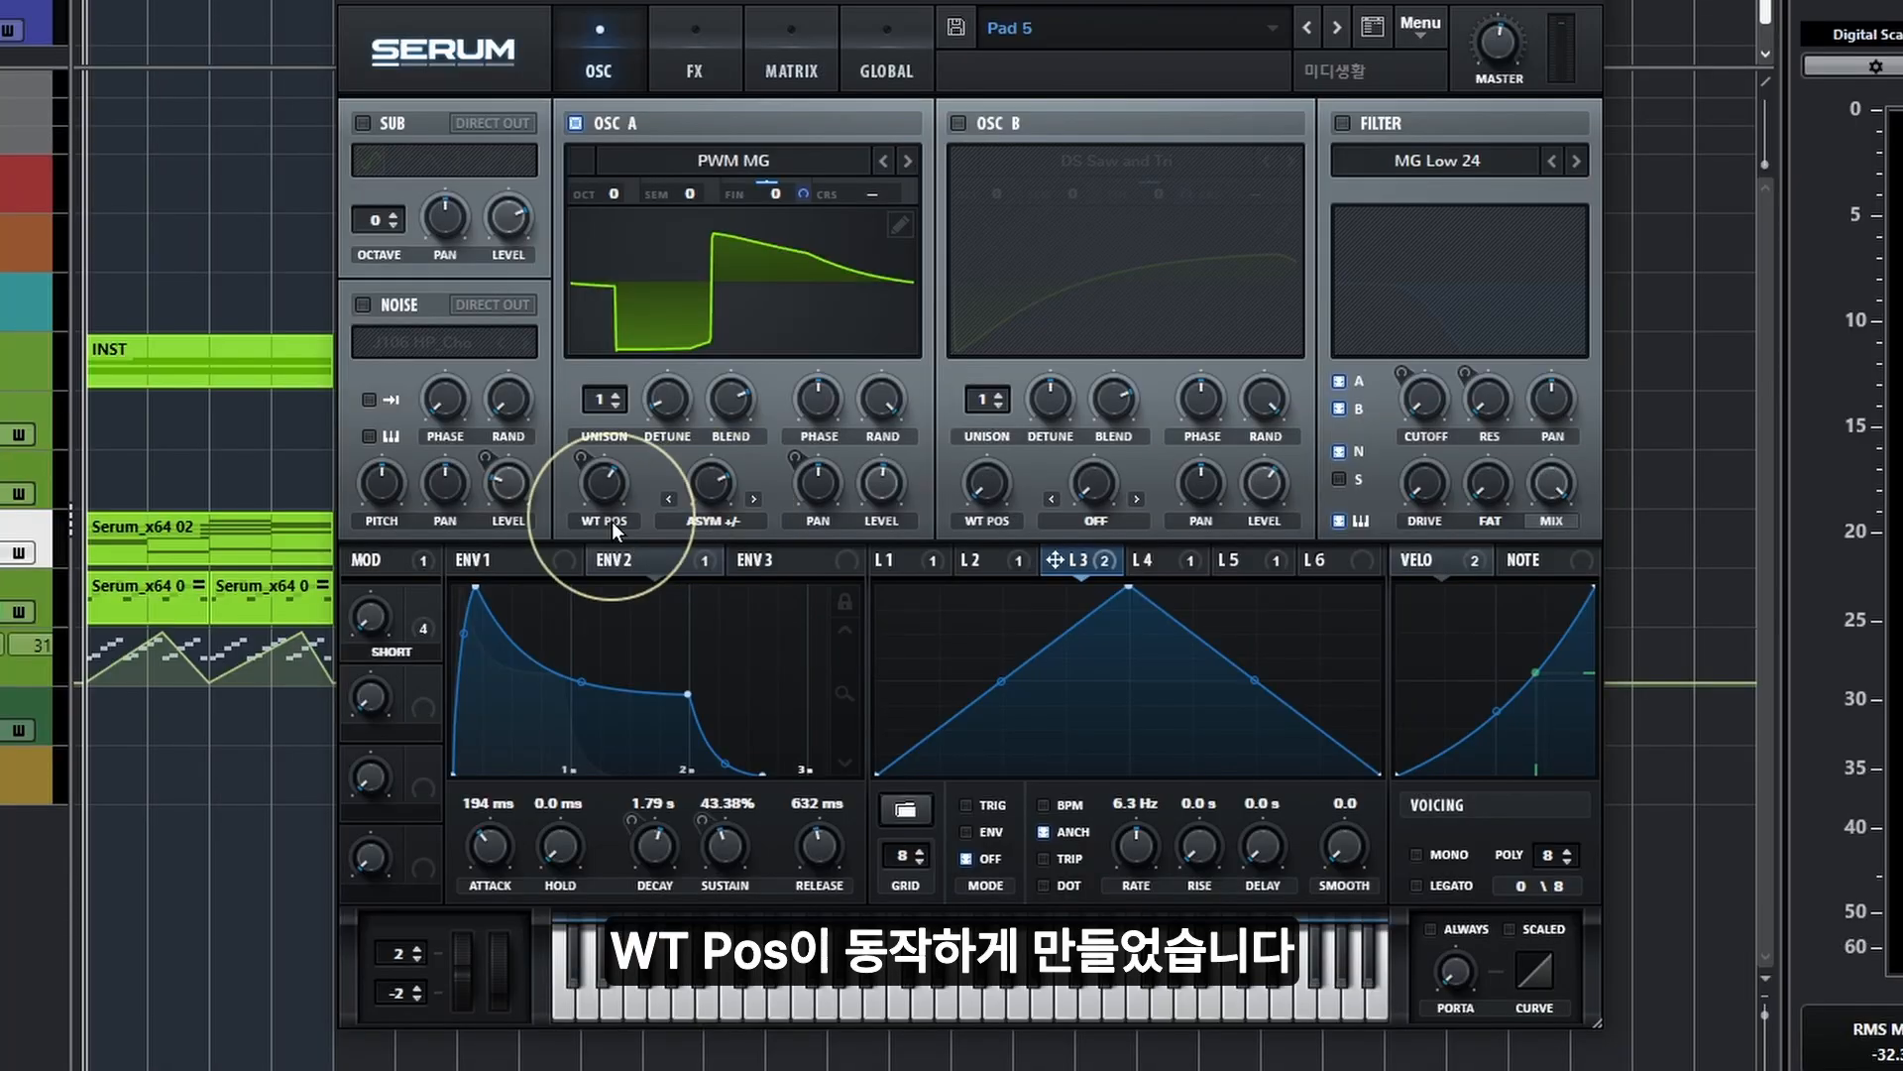
# Reactivate the bypassed LFO 1 modulation of OSC A's wavetable position.
pyautogui.rightClick(906, 563)
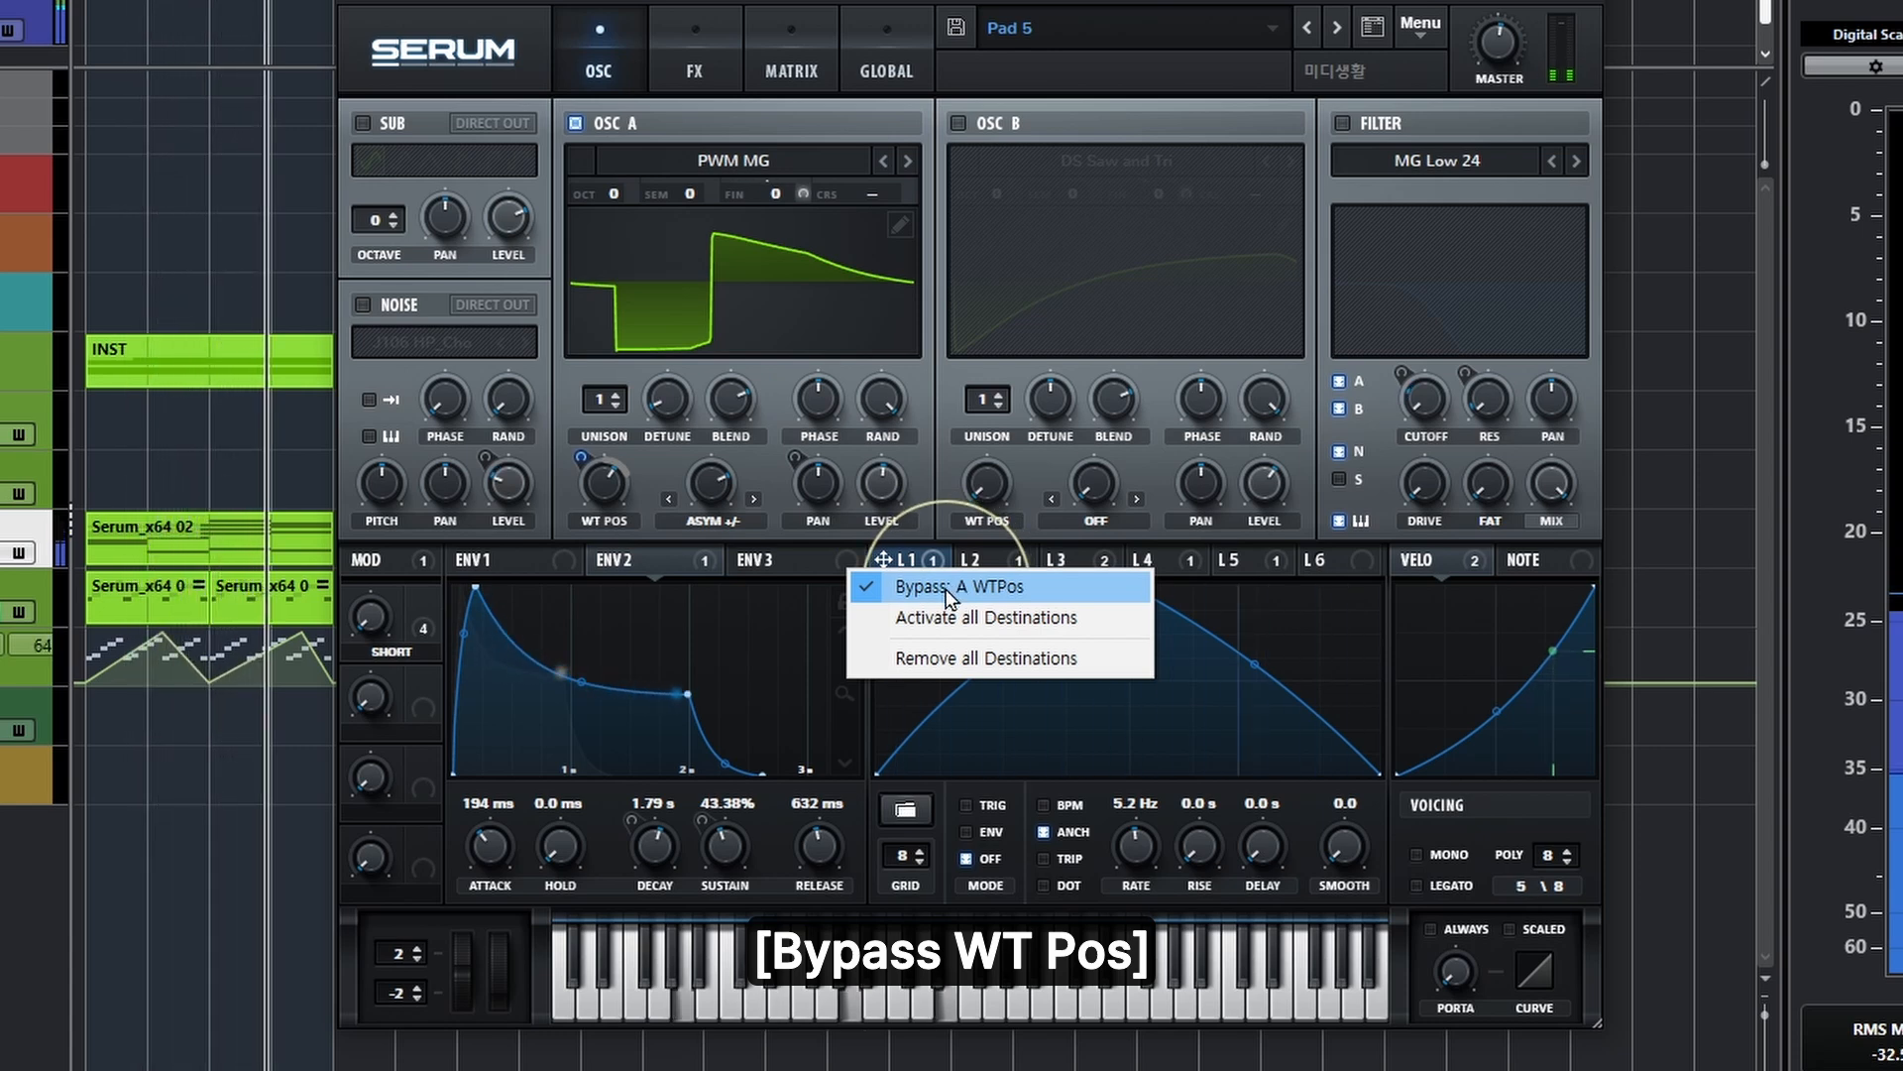
pyautogui.click(945, 589)
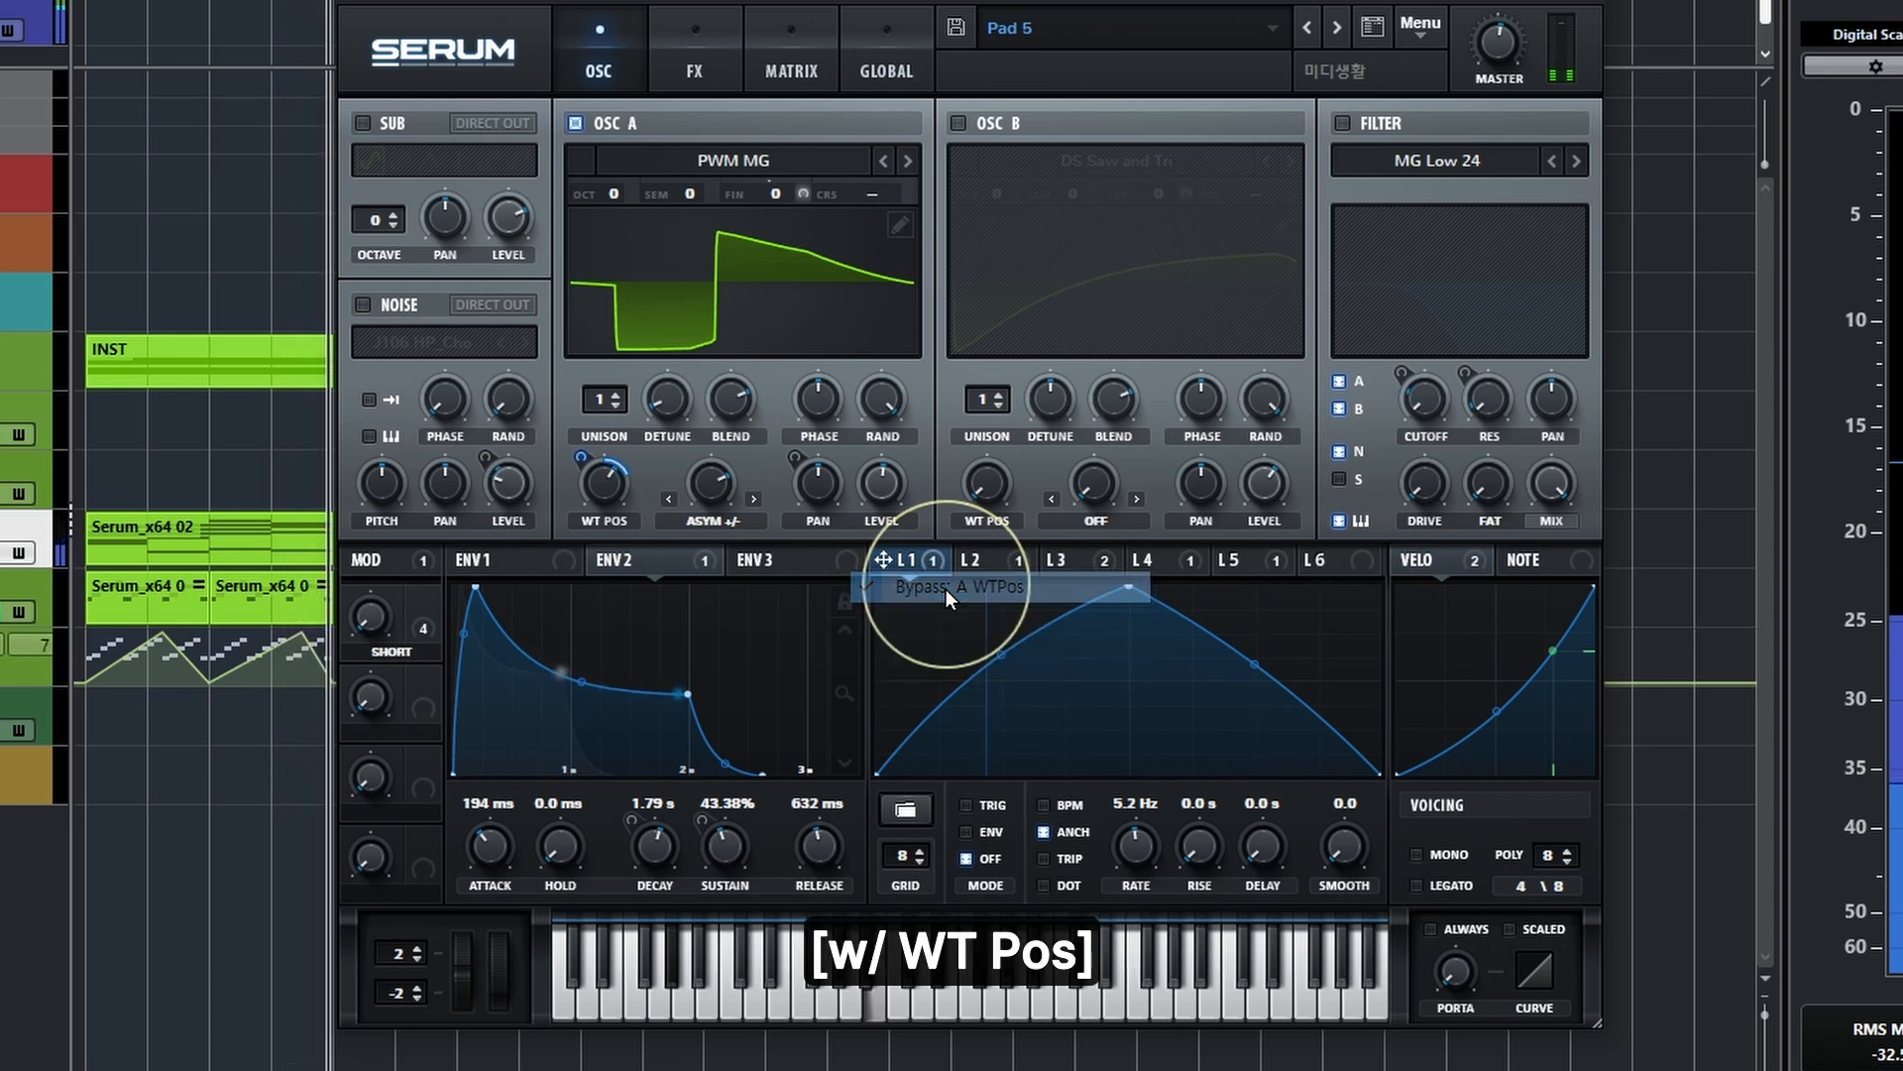
pyautogui.moveTo(609, 500)
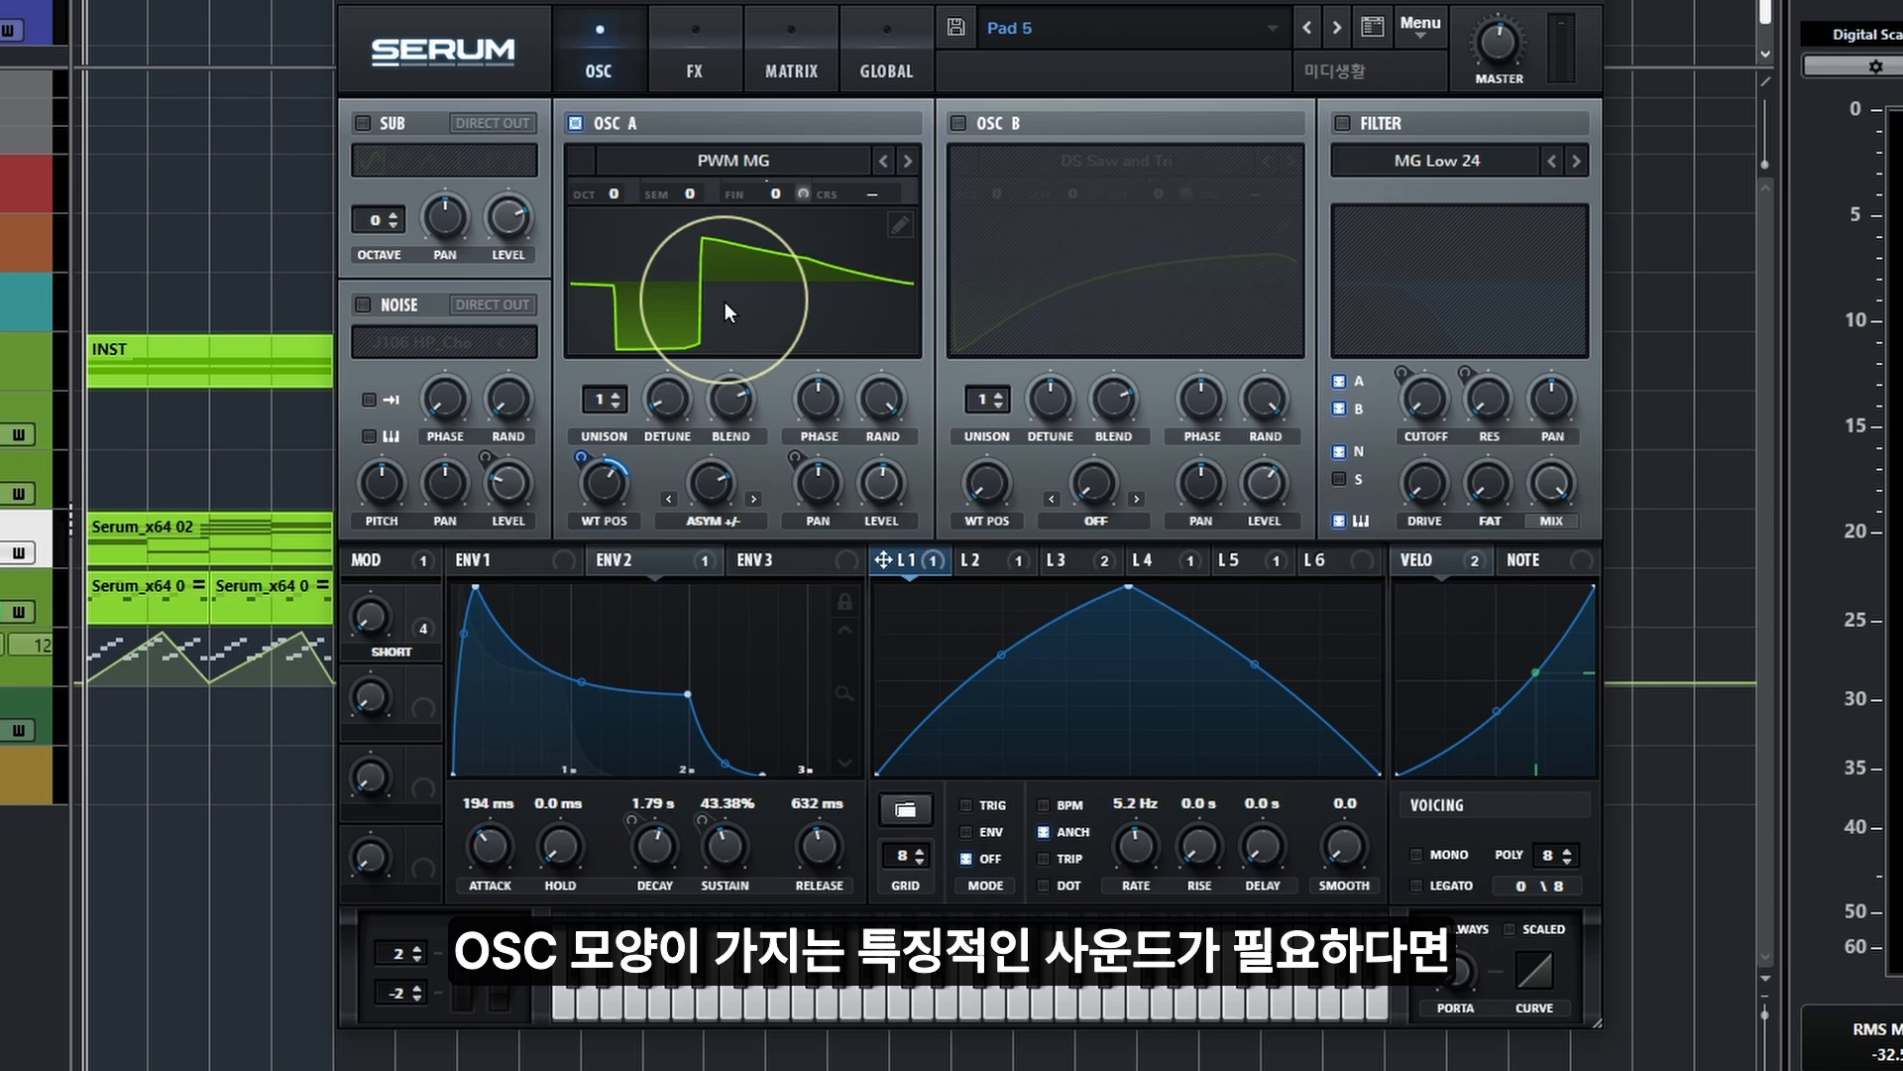
# Show LFO 4 and reactivate its bypassed modulation of OSC A's pan.
pyautogui.click(1161, 563)
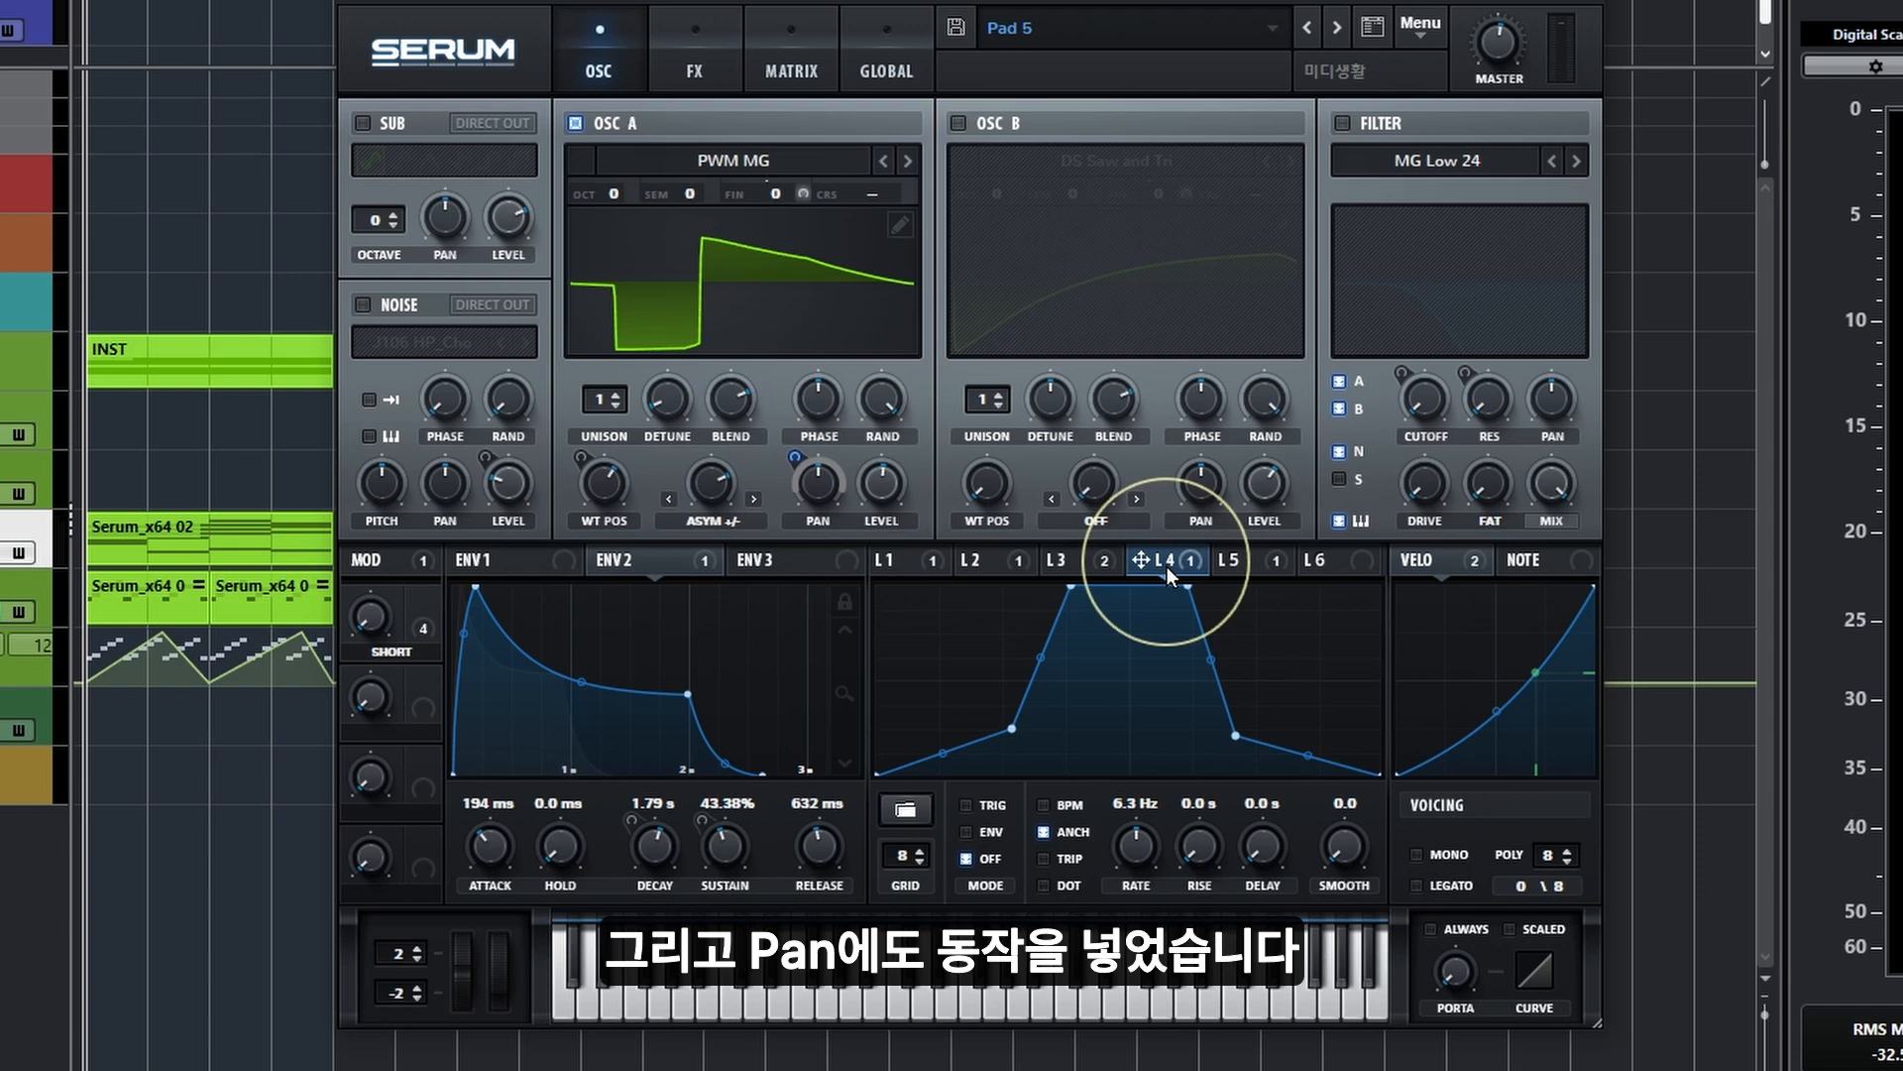
pyautogui.rightClick(1168, 567)
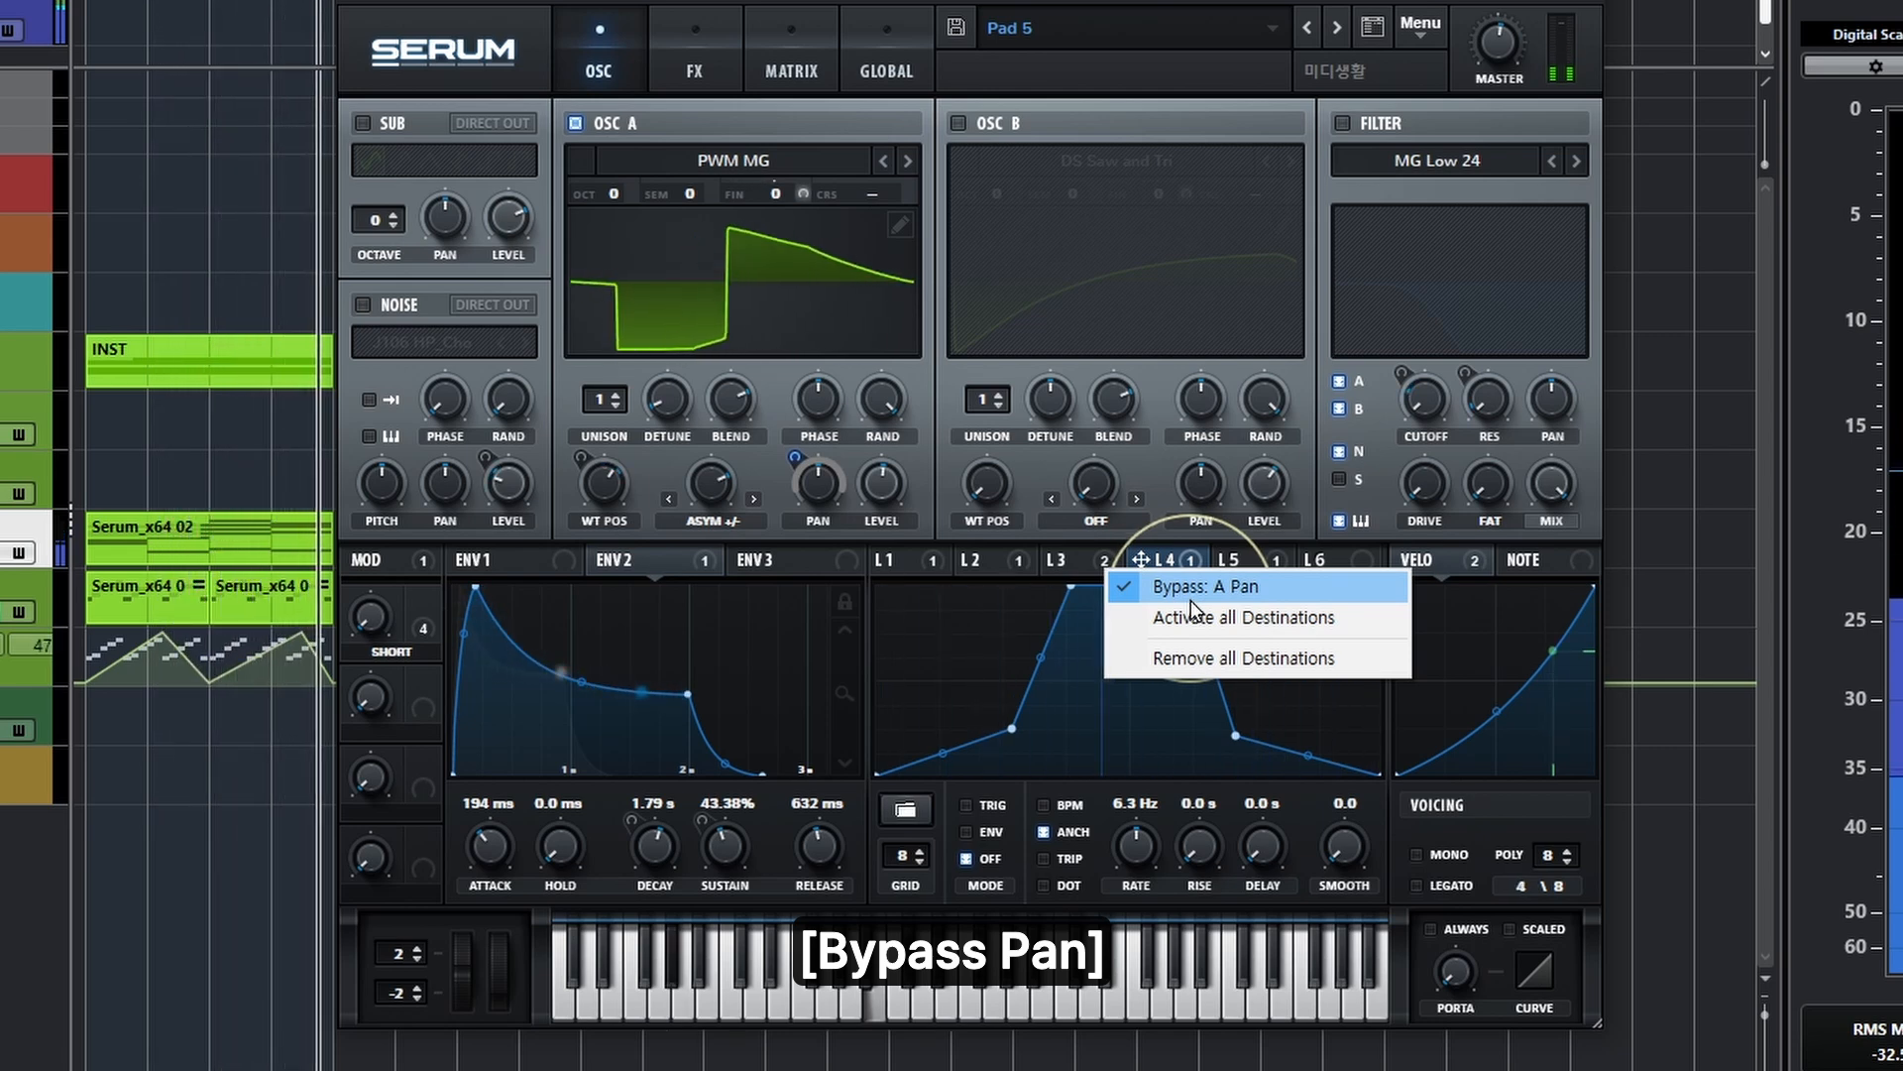
pyautogui.click(1191, 599)
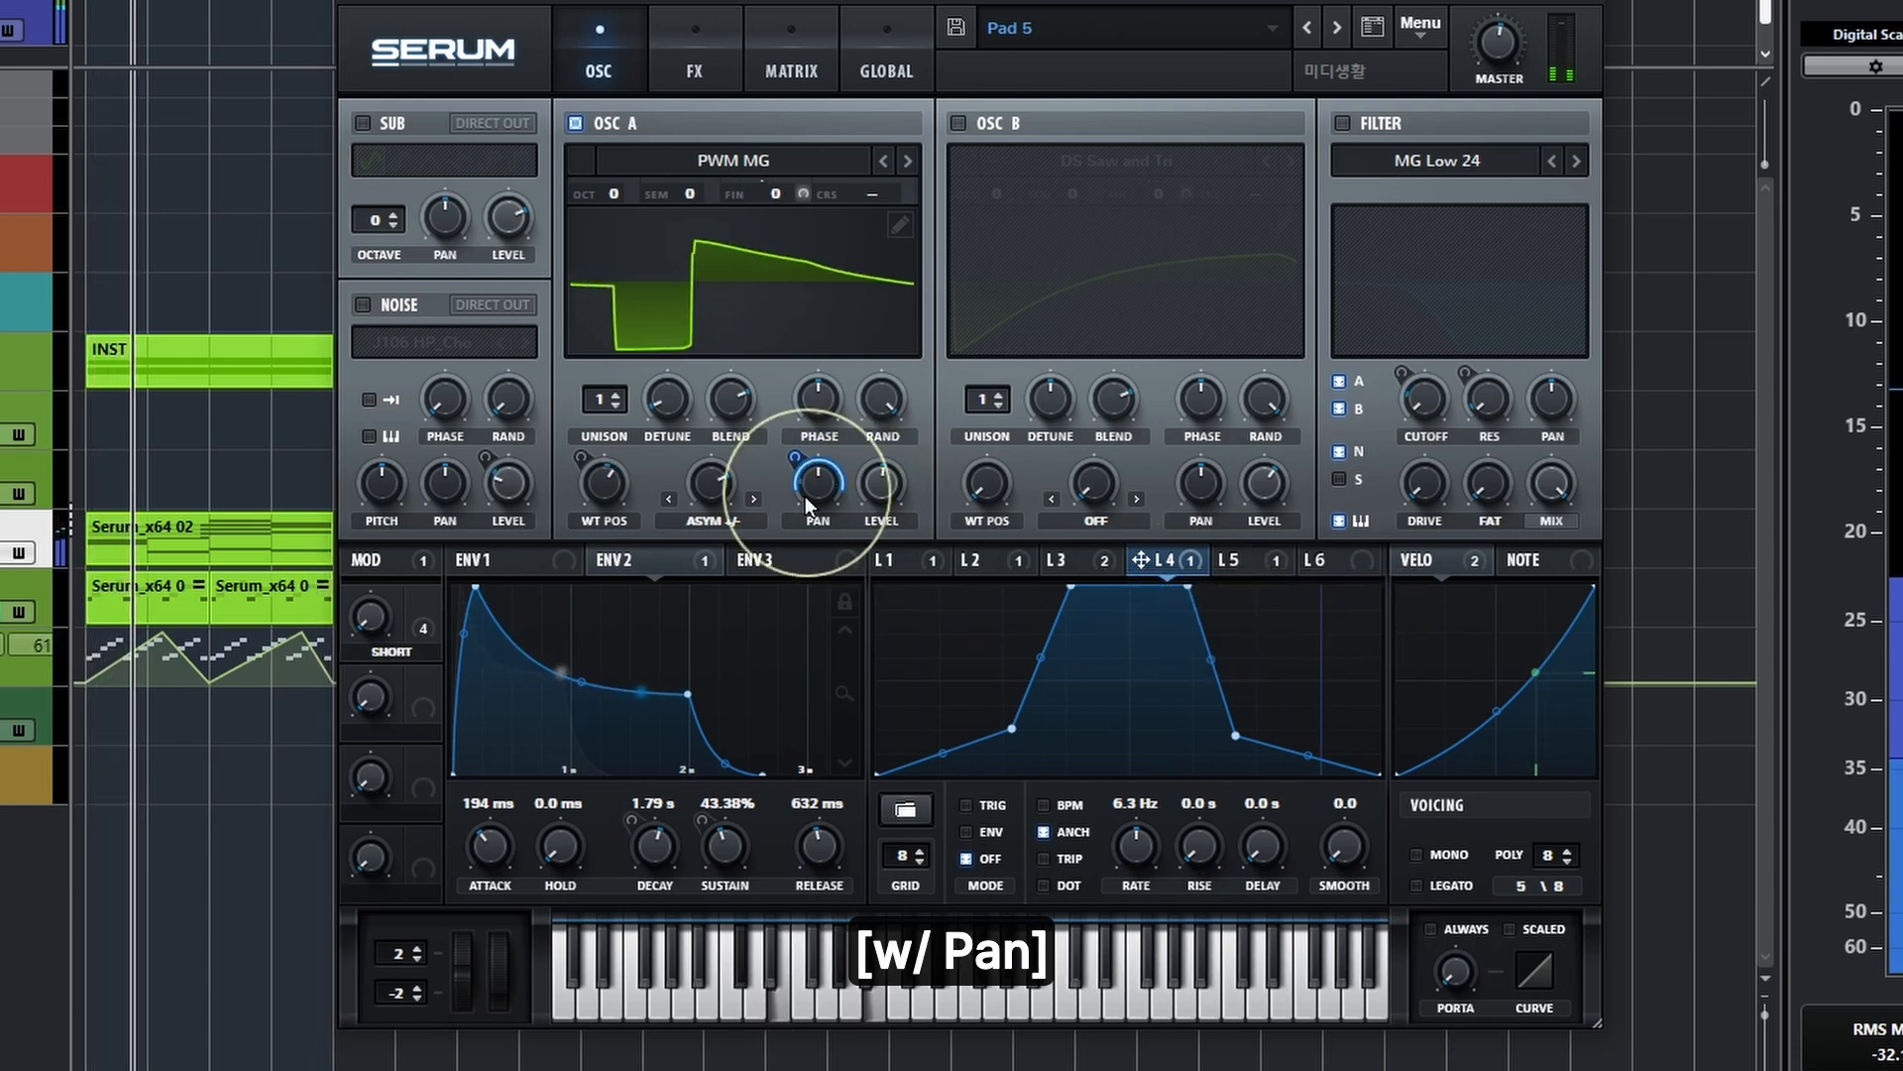
pyautogui.moveTo(808, 504)
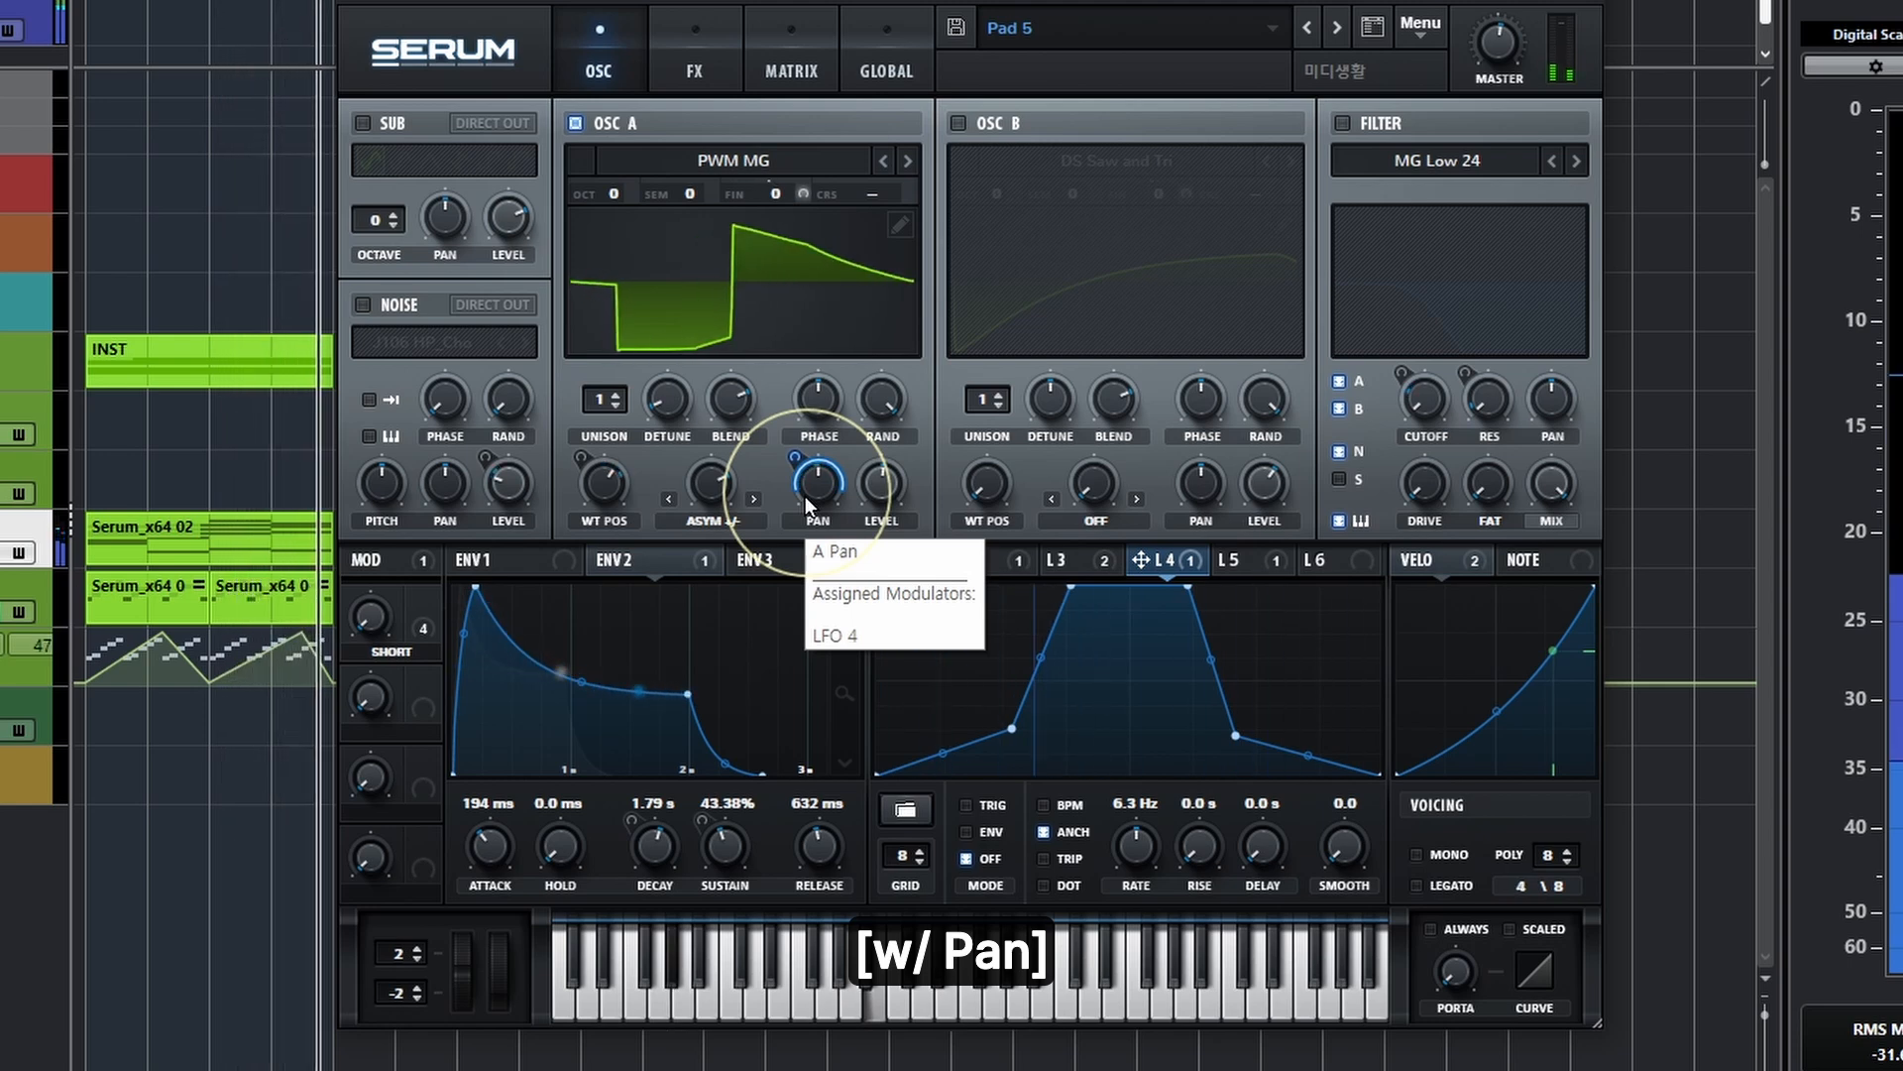
# Turn on OSC B and reactivate LFO 3's bypassed modulation of its fine tuning.
pyautogui.click(957, 123)
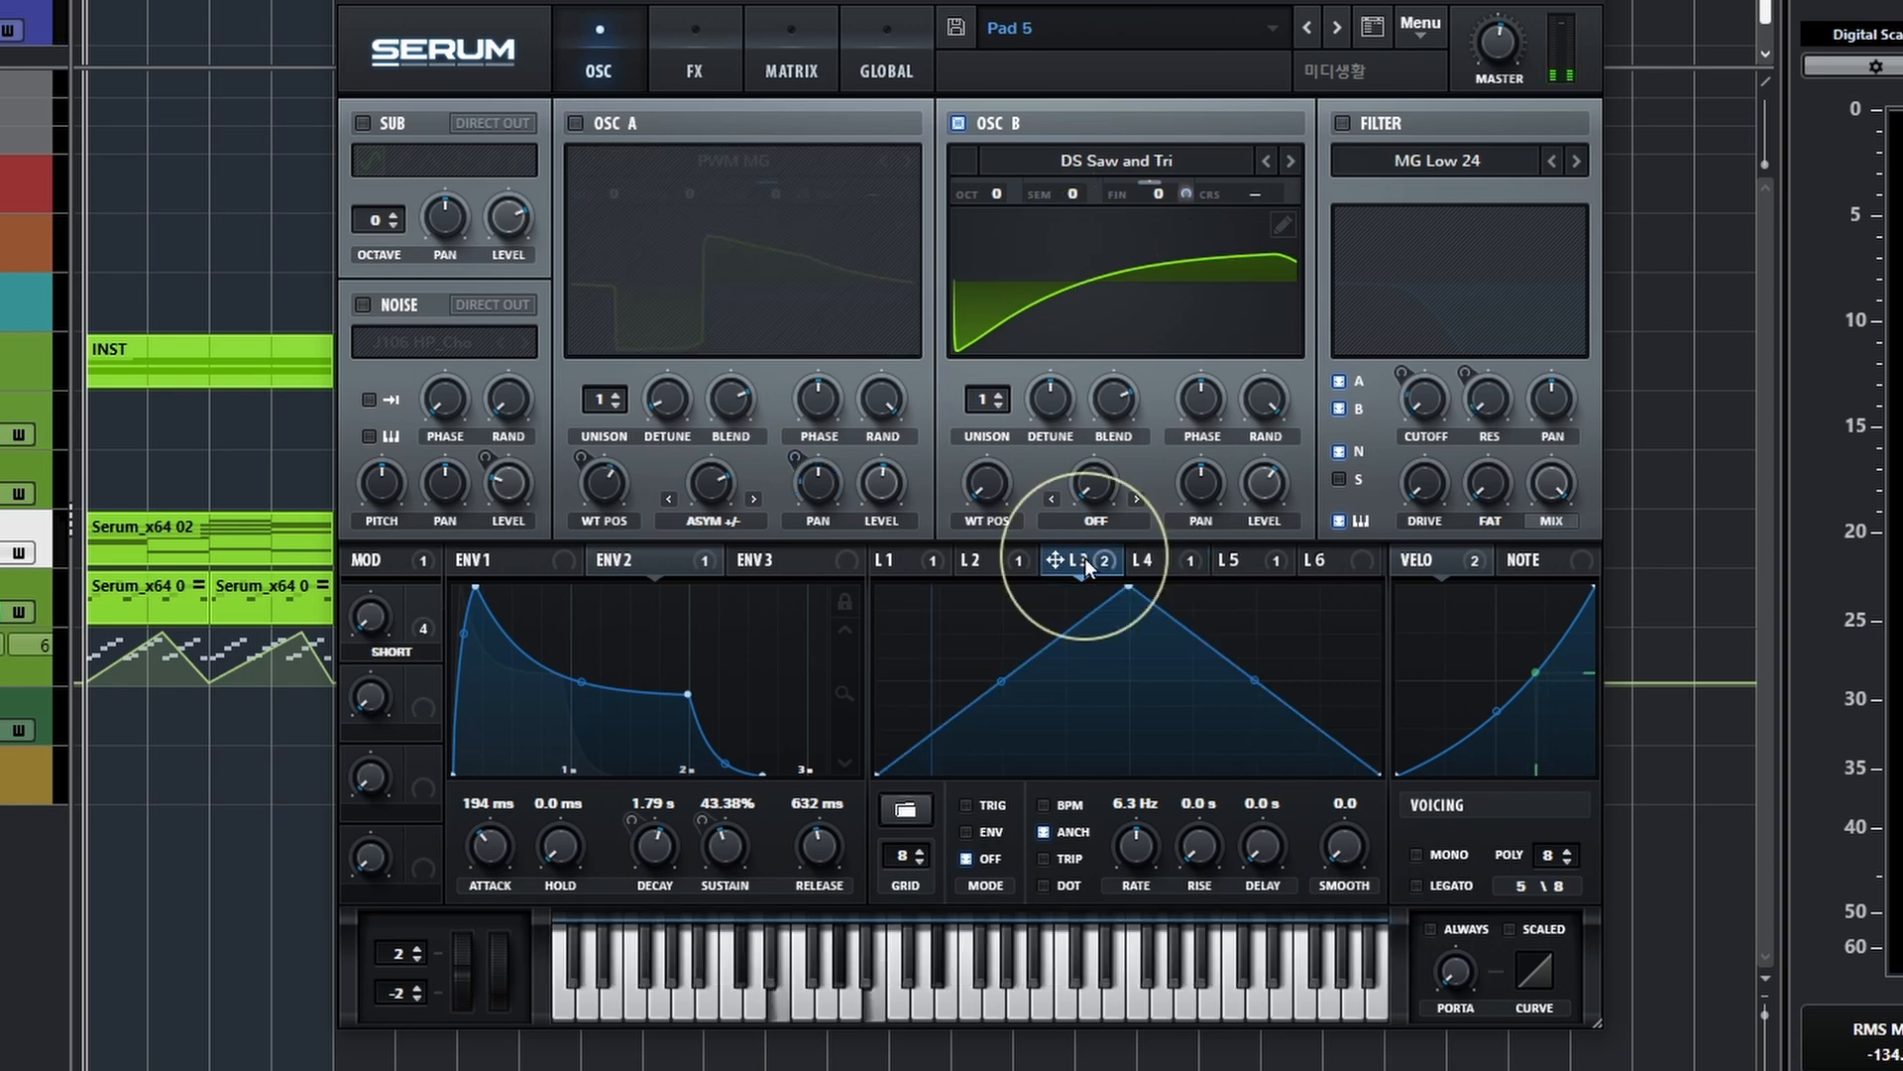
pyautogui.rightClick(1084, 557)
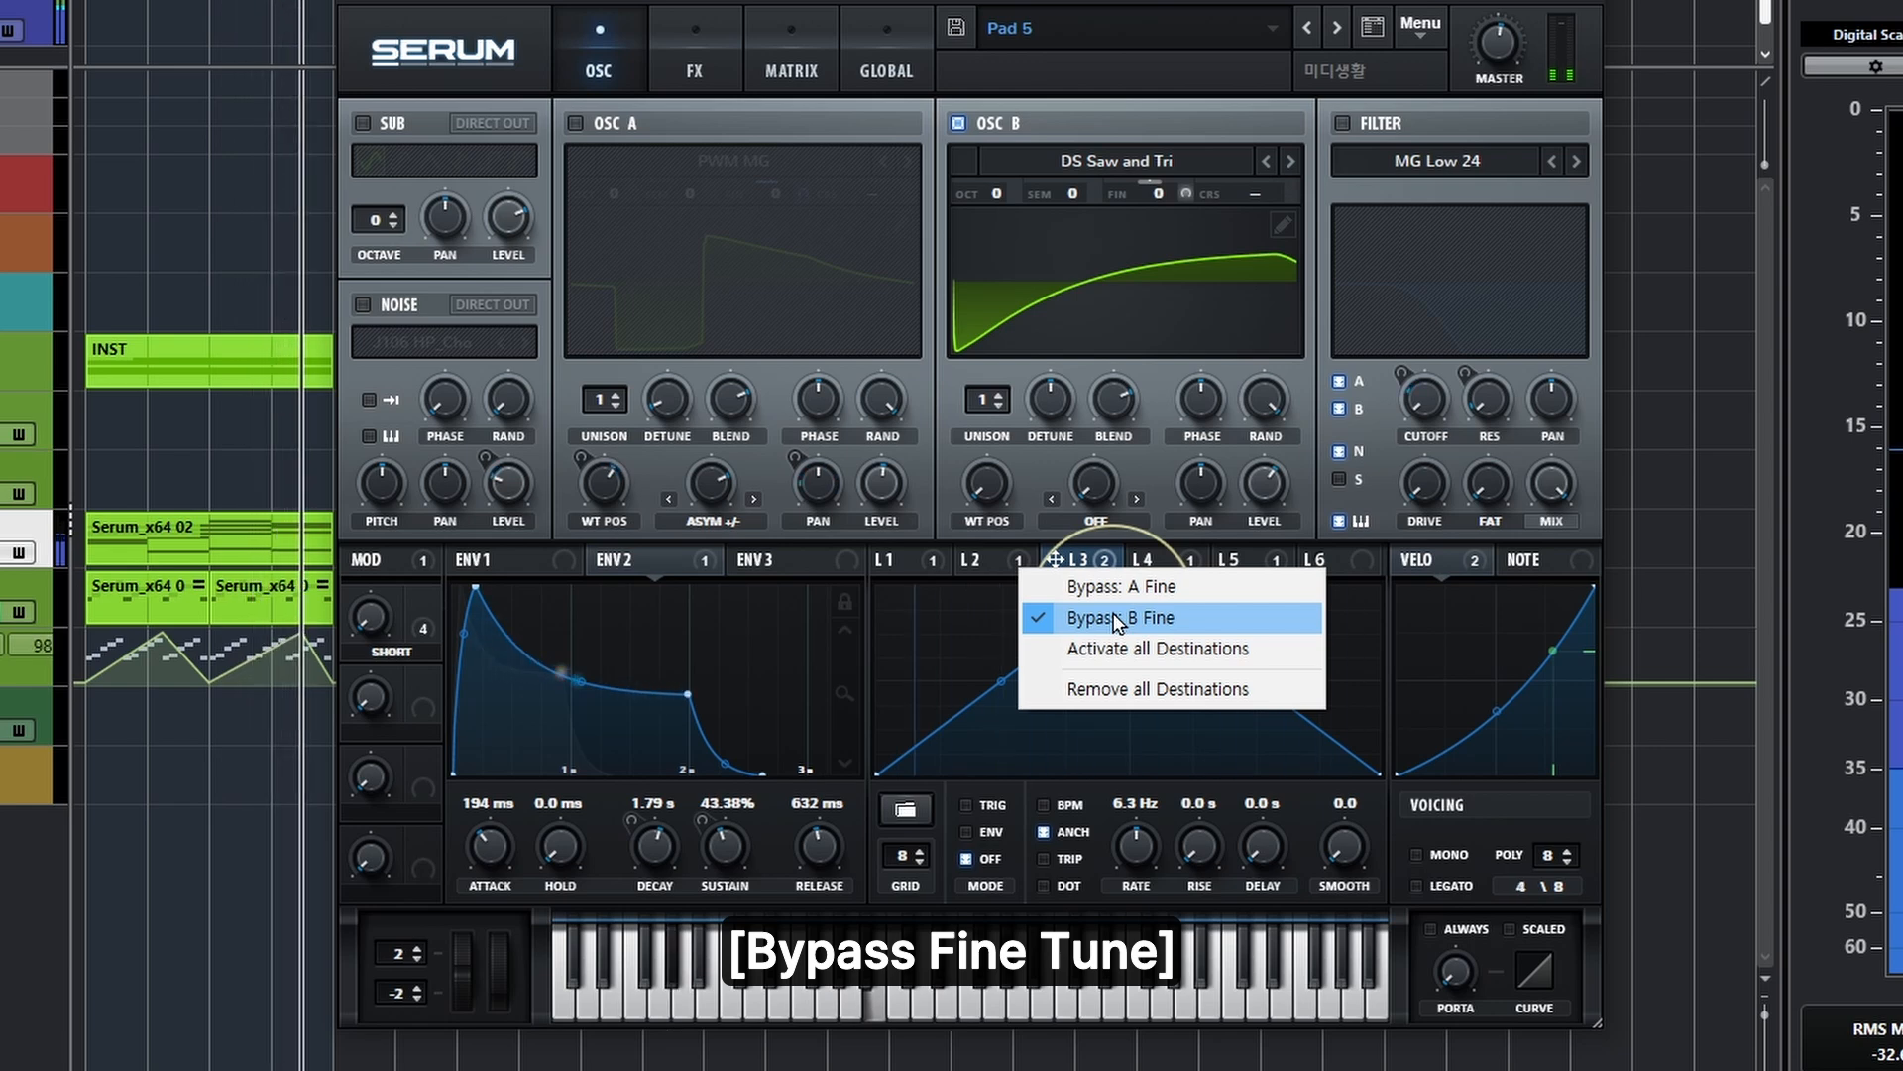
pyautogui.click(1114, 615)
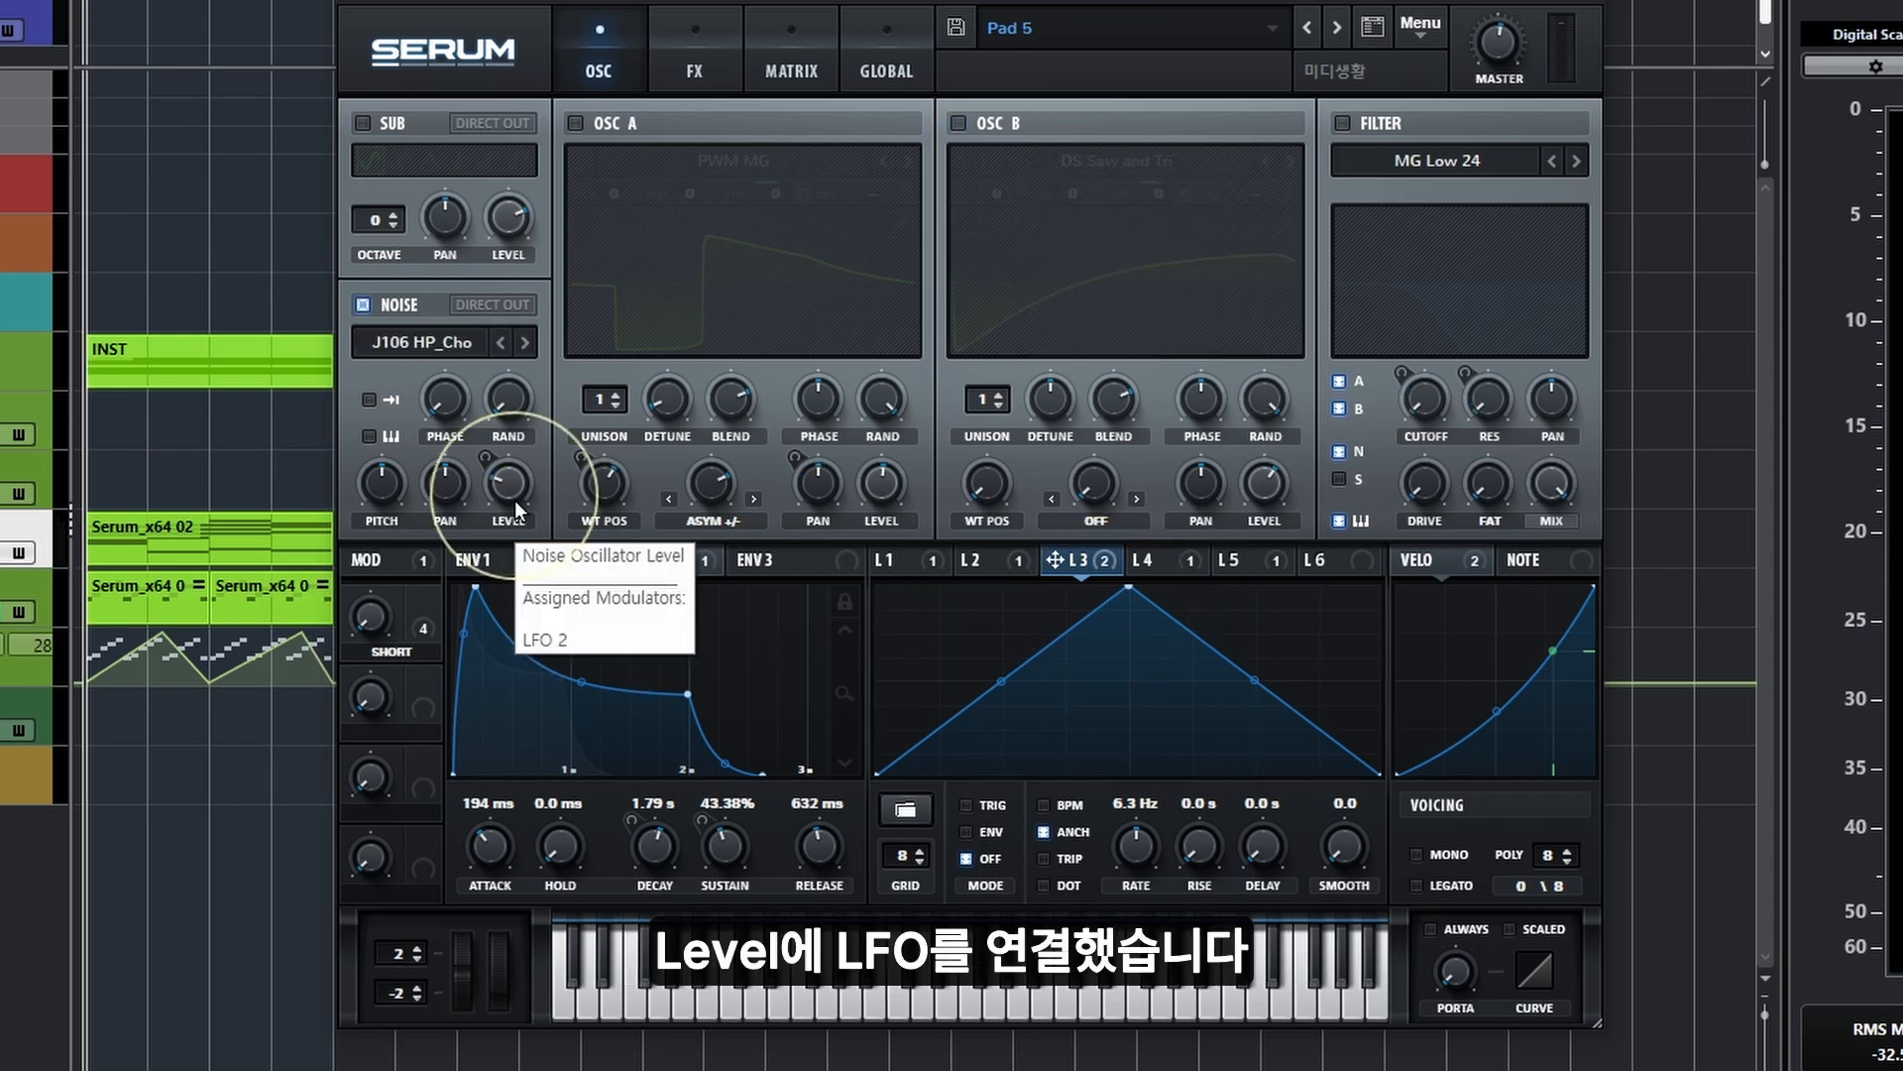
# Show LFO 2 and reactivate its bypassed modulation of the noise oscillator's level.
pyautogui.click(988, 557)
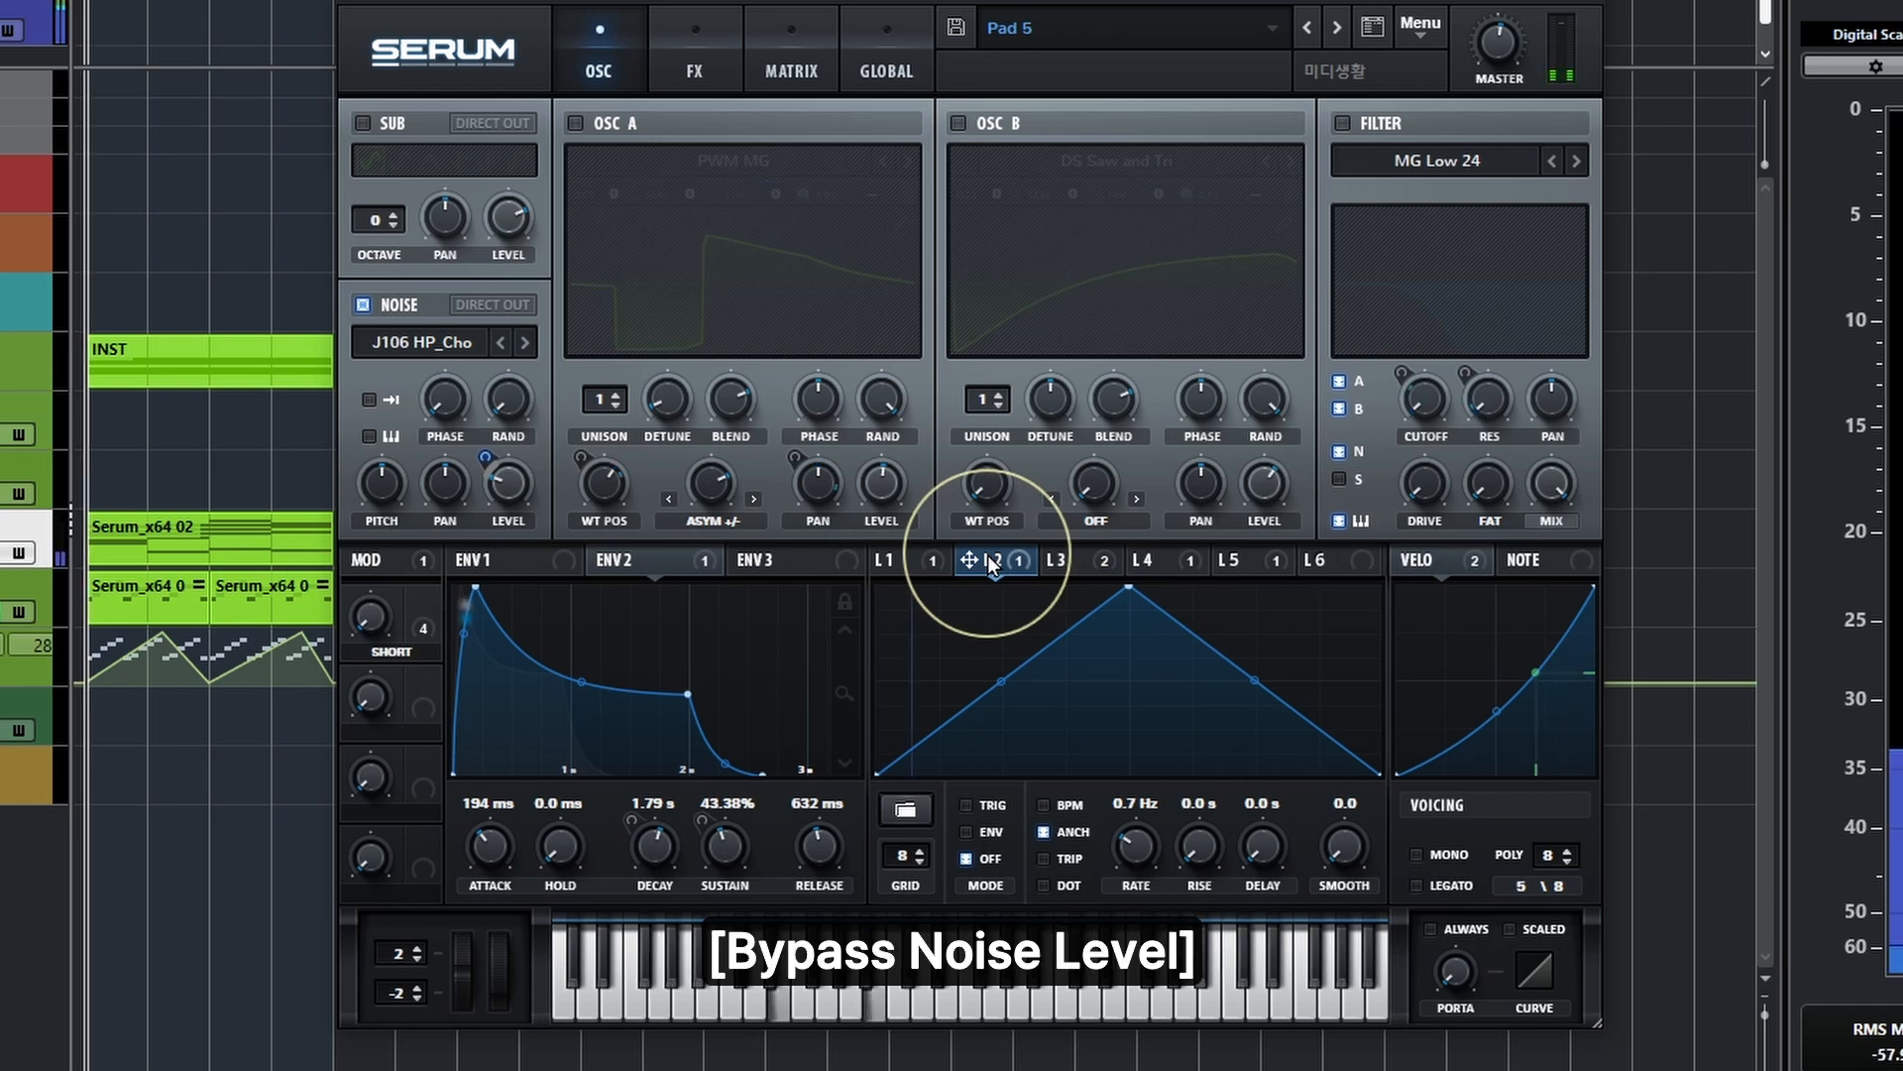
pyautogui.rightClick(988, 557)
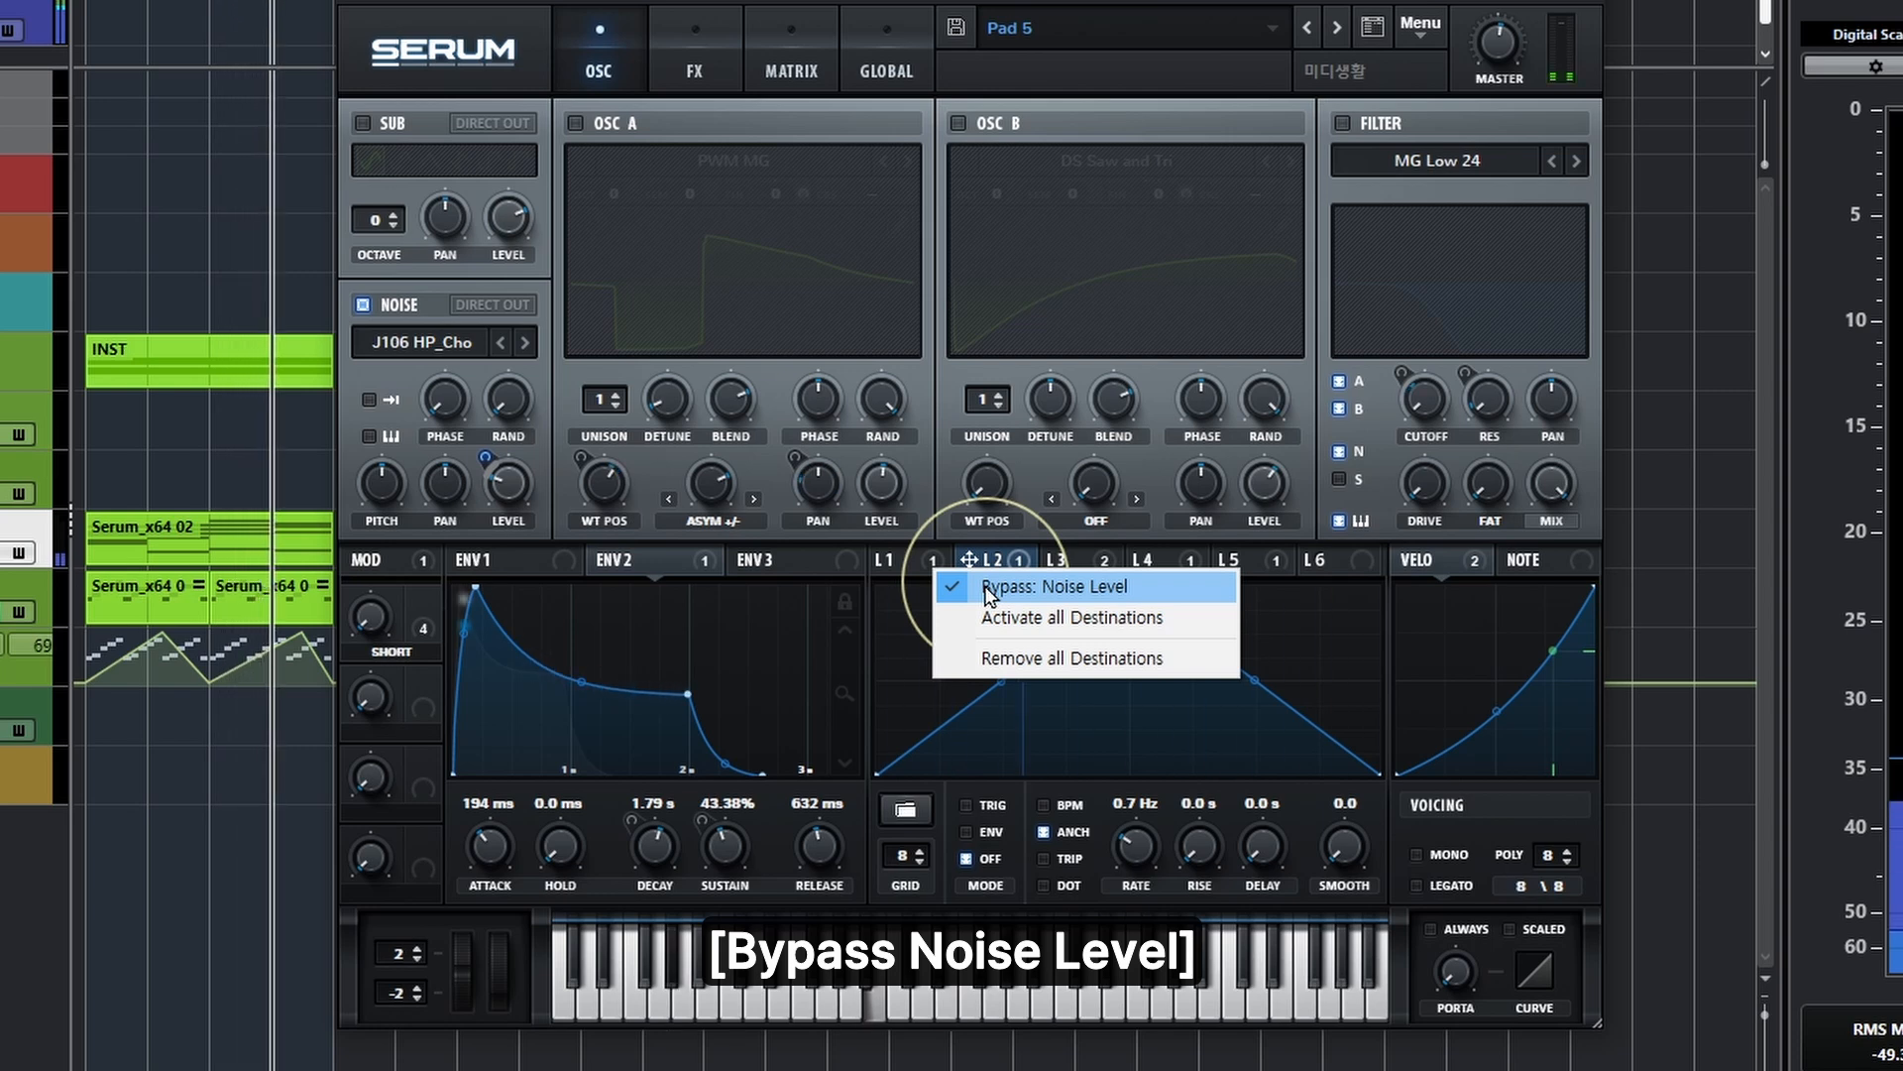
pyautogui.click(1021, 586)
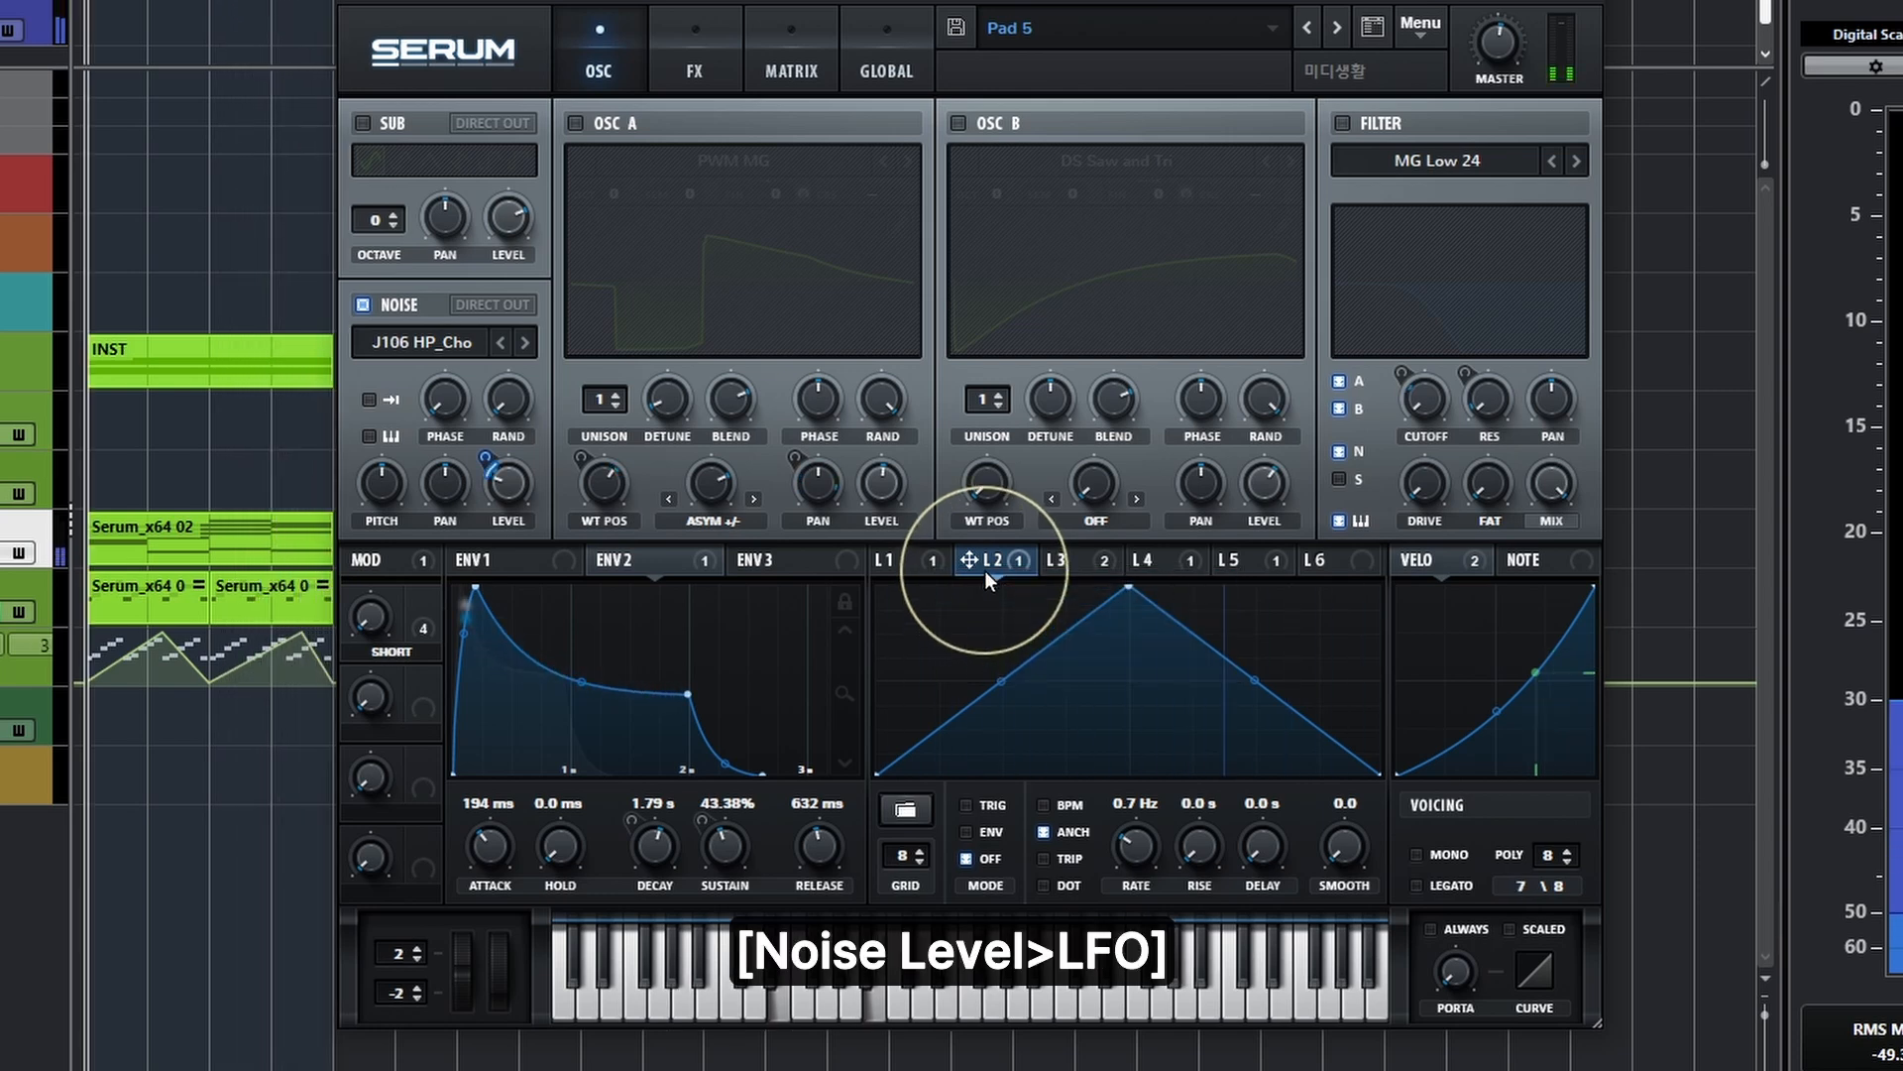
pyautogui.moveTo(508, 484)
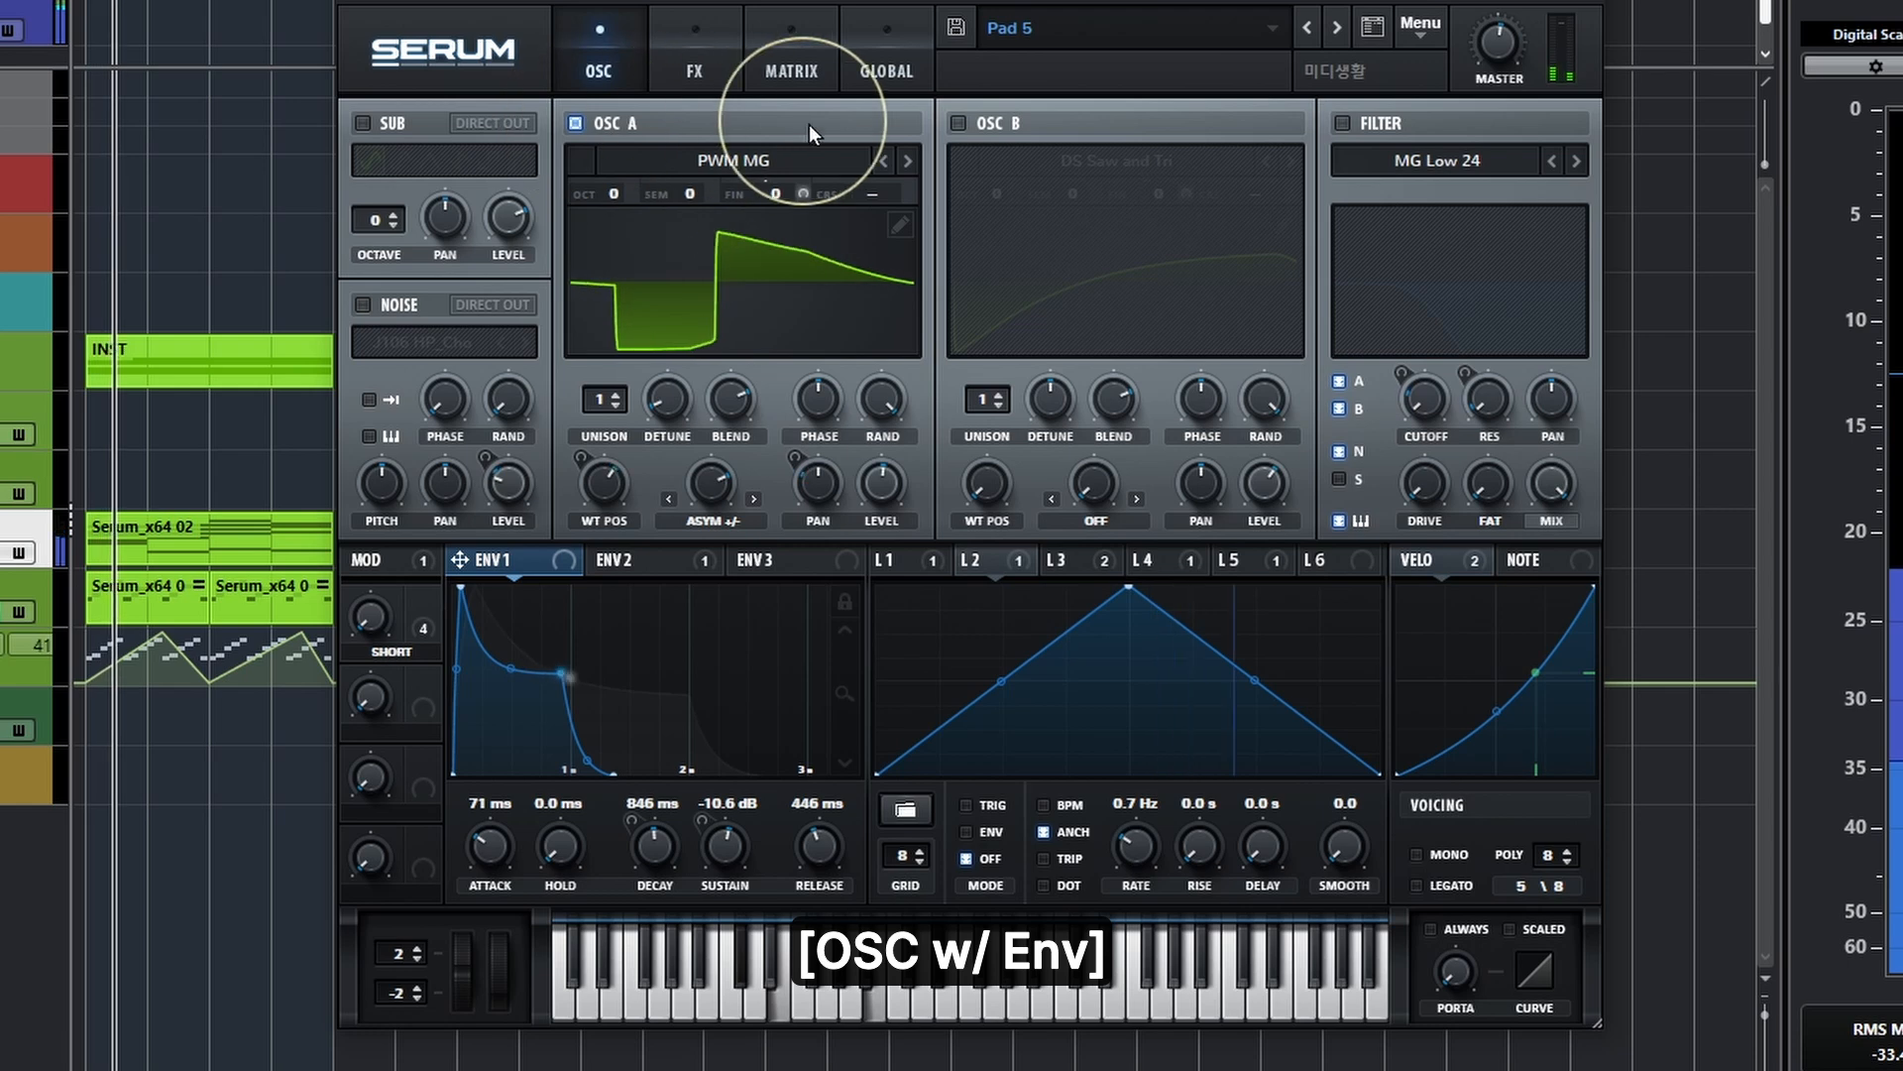
# Turn OSC B, the noise oscillator and the filter back on, and adjust the master volume.
pyautogui.click(956, 123)
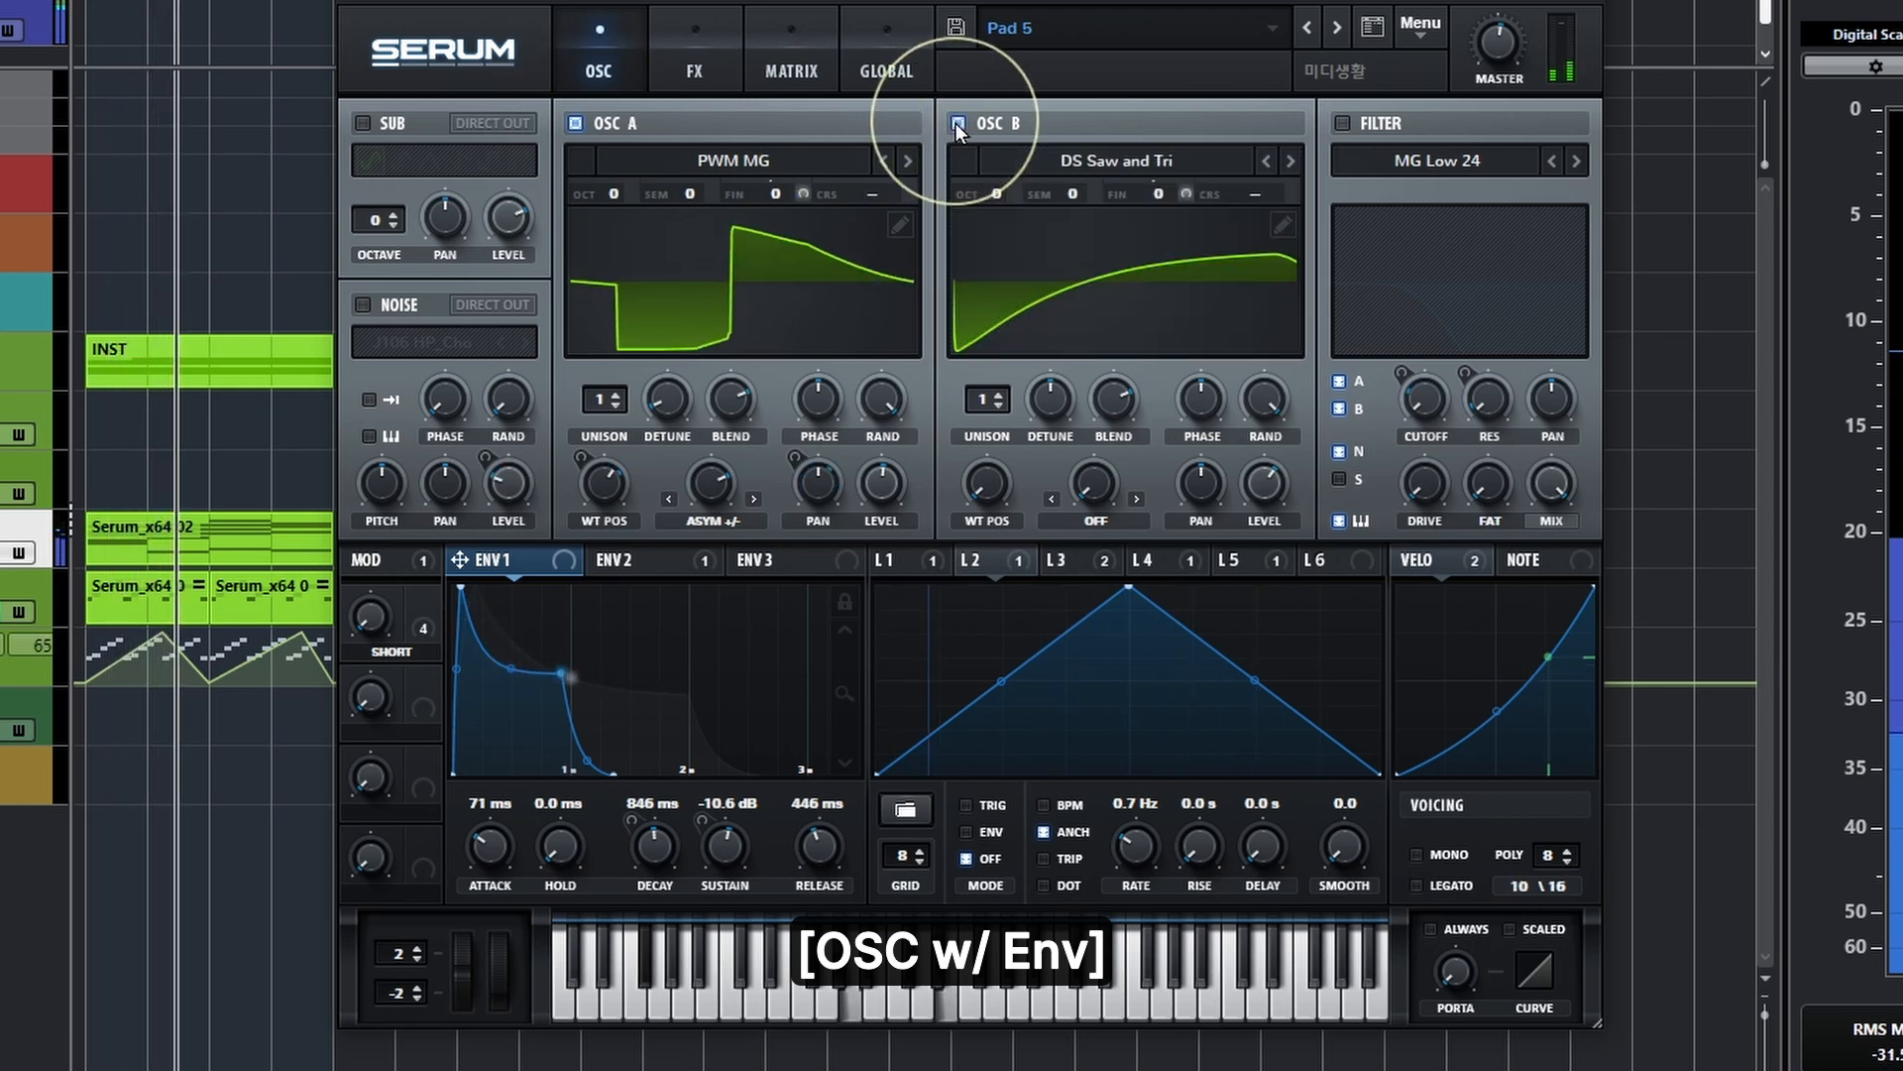
pyautogui.click(361, 305)
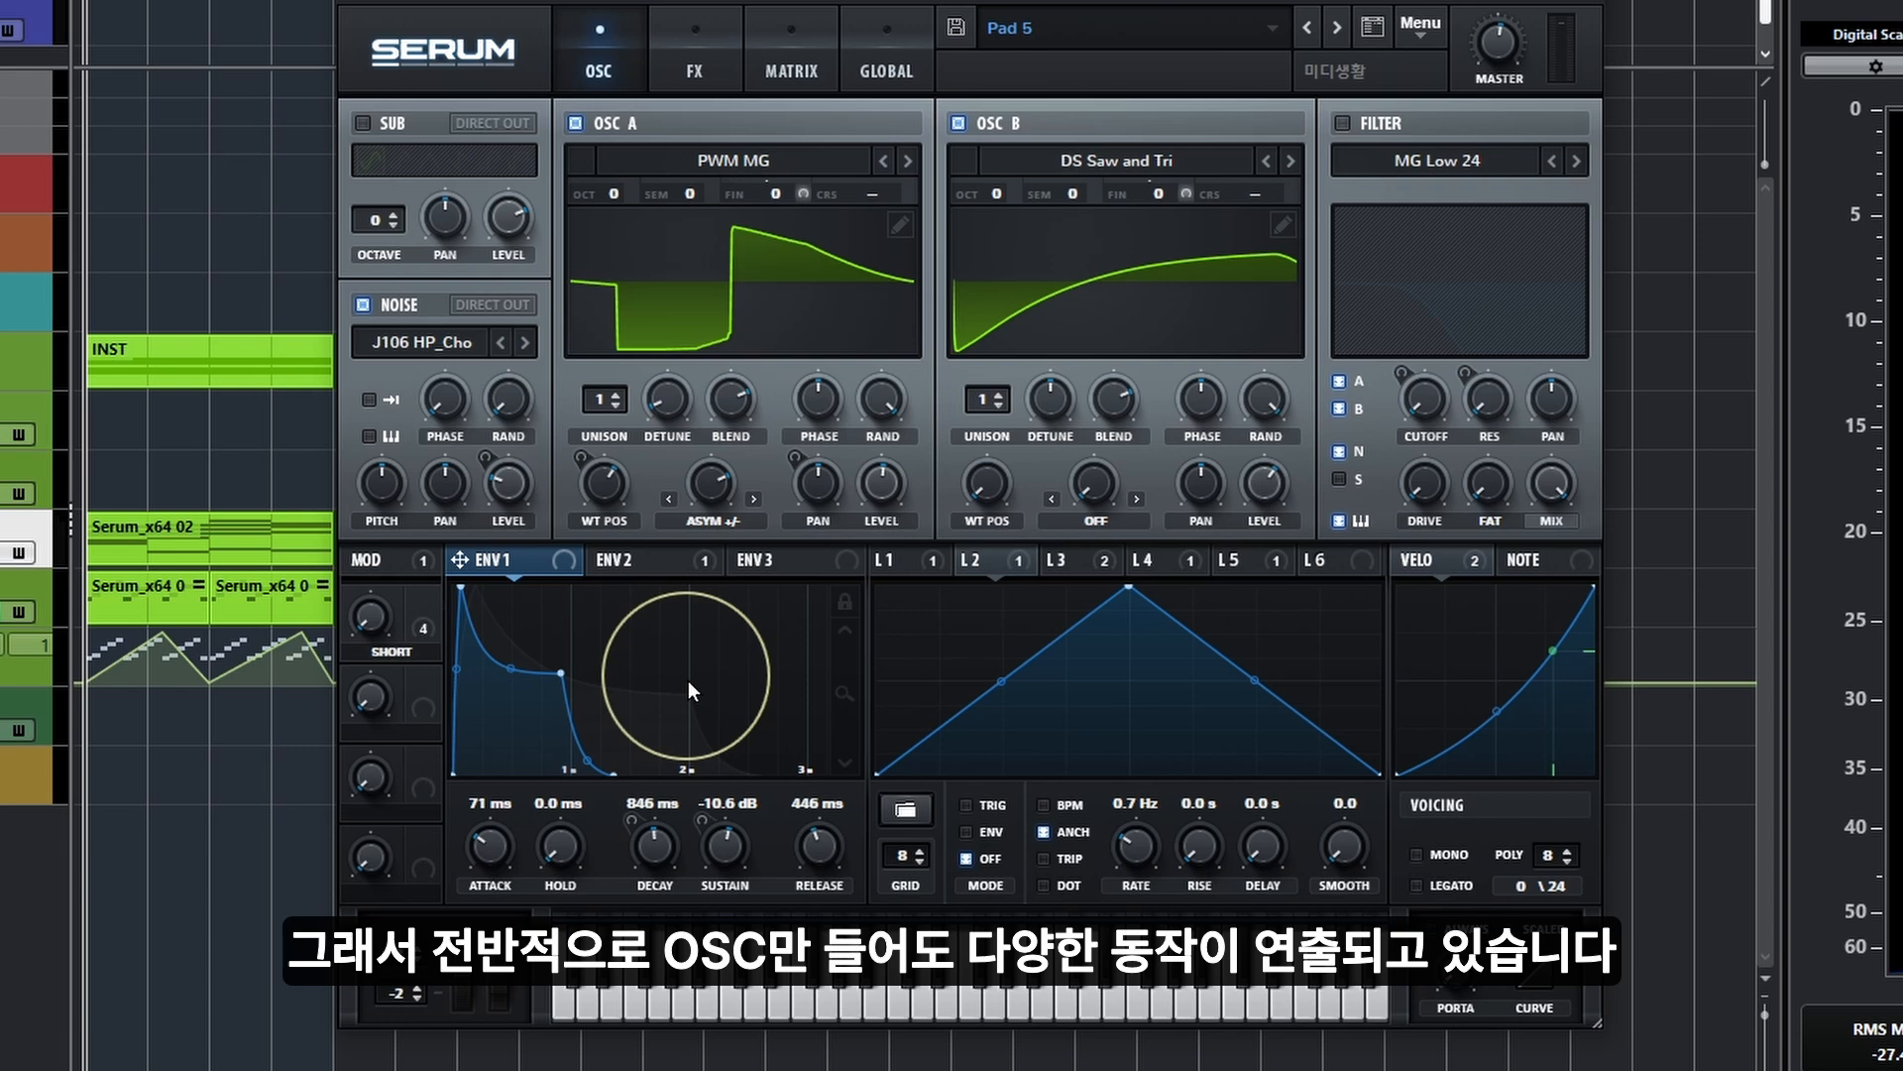
pyautogui.click(1342, 123)
pyautogui.moveTo(1526, 44)
pyautogui.mouseDown()
pyautogui.moveTo(1507, 51)
pyautogui.moveTo(1582, 10)
pyautogui.moveTo(1563, 2)
pyautogui.moveTo(1503, 62)
pyautogui.mouseUp()
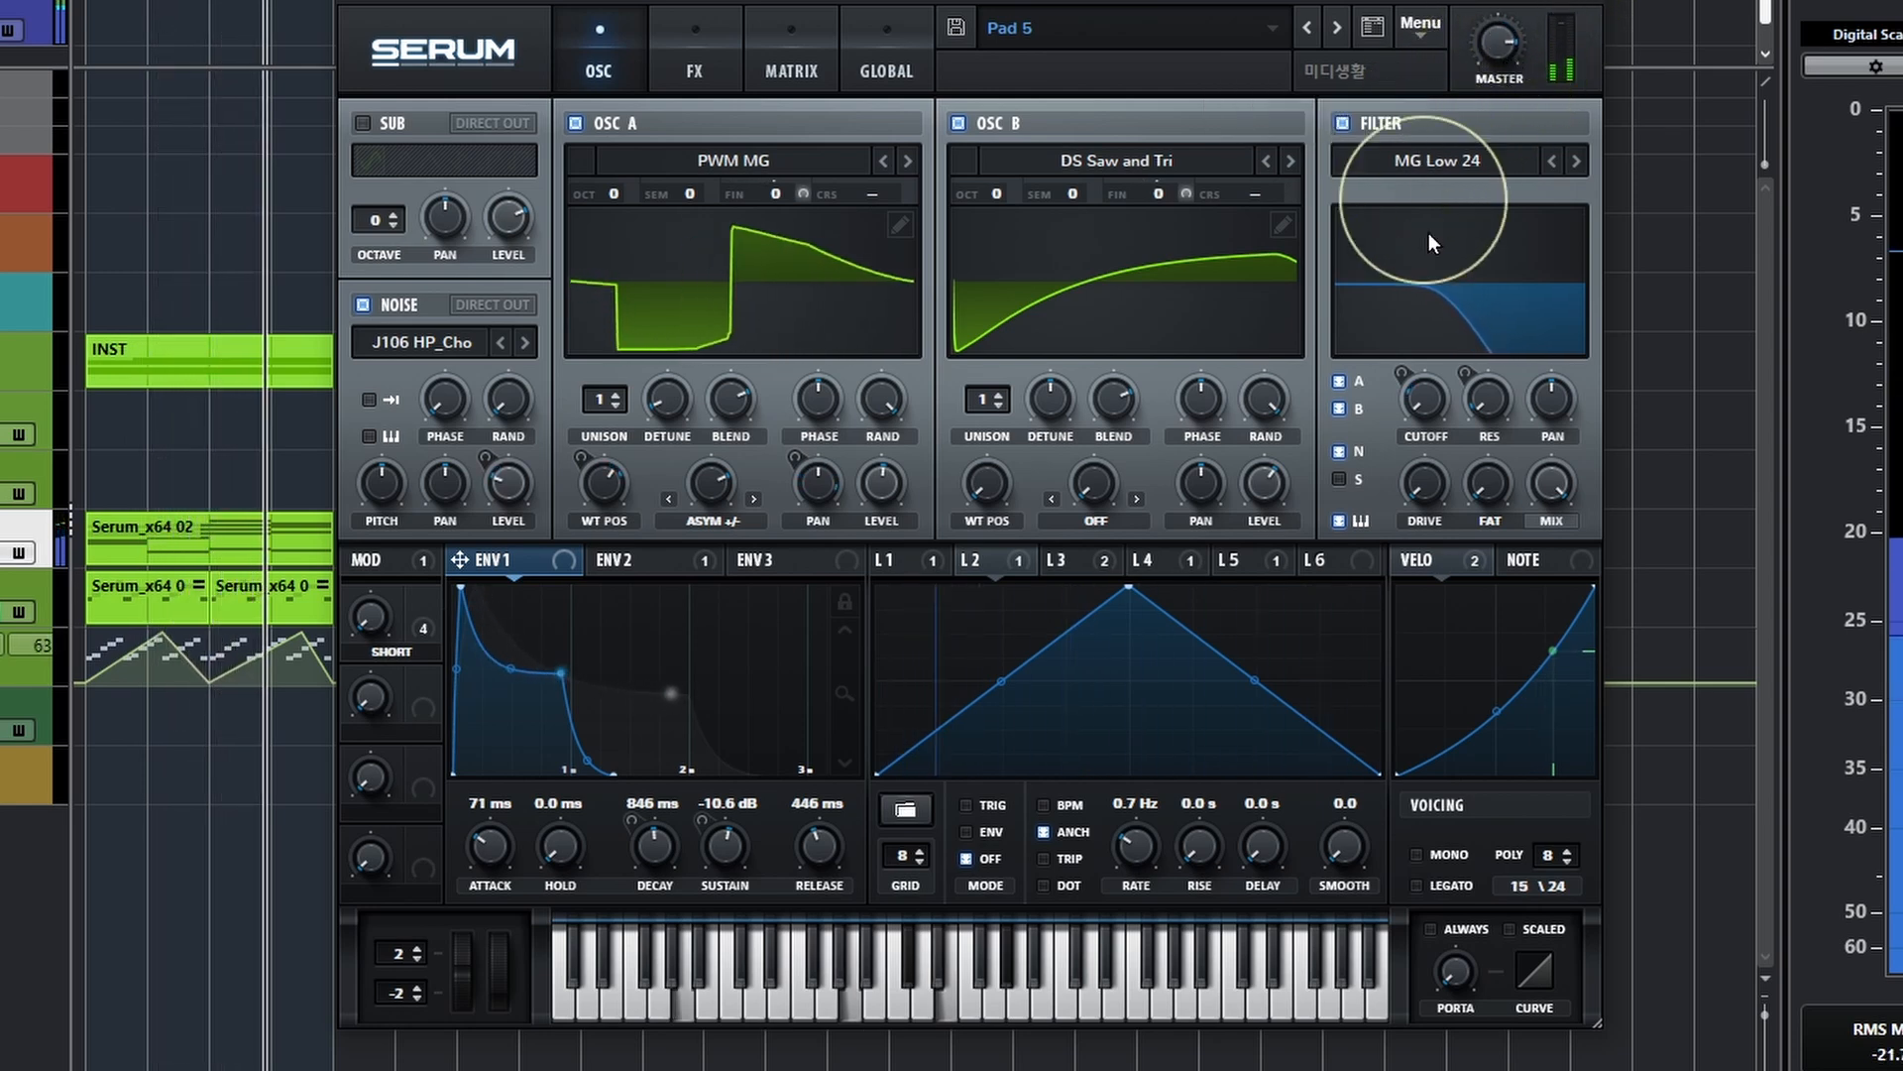
# Display ENV 2 and switch the filter's key tracking off and on again to compare the sound.
pyautogui.click(664, 561)
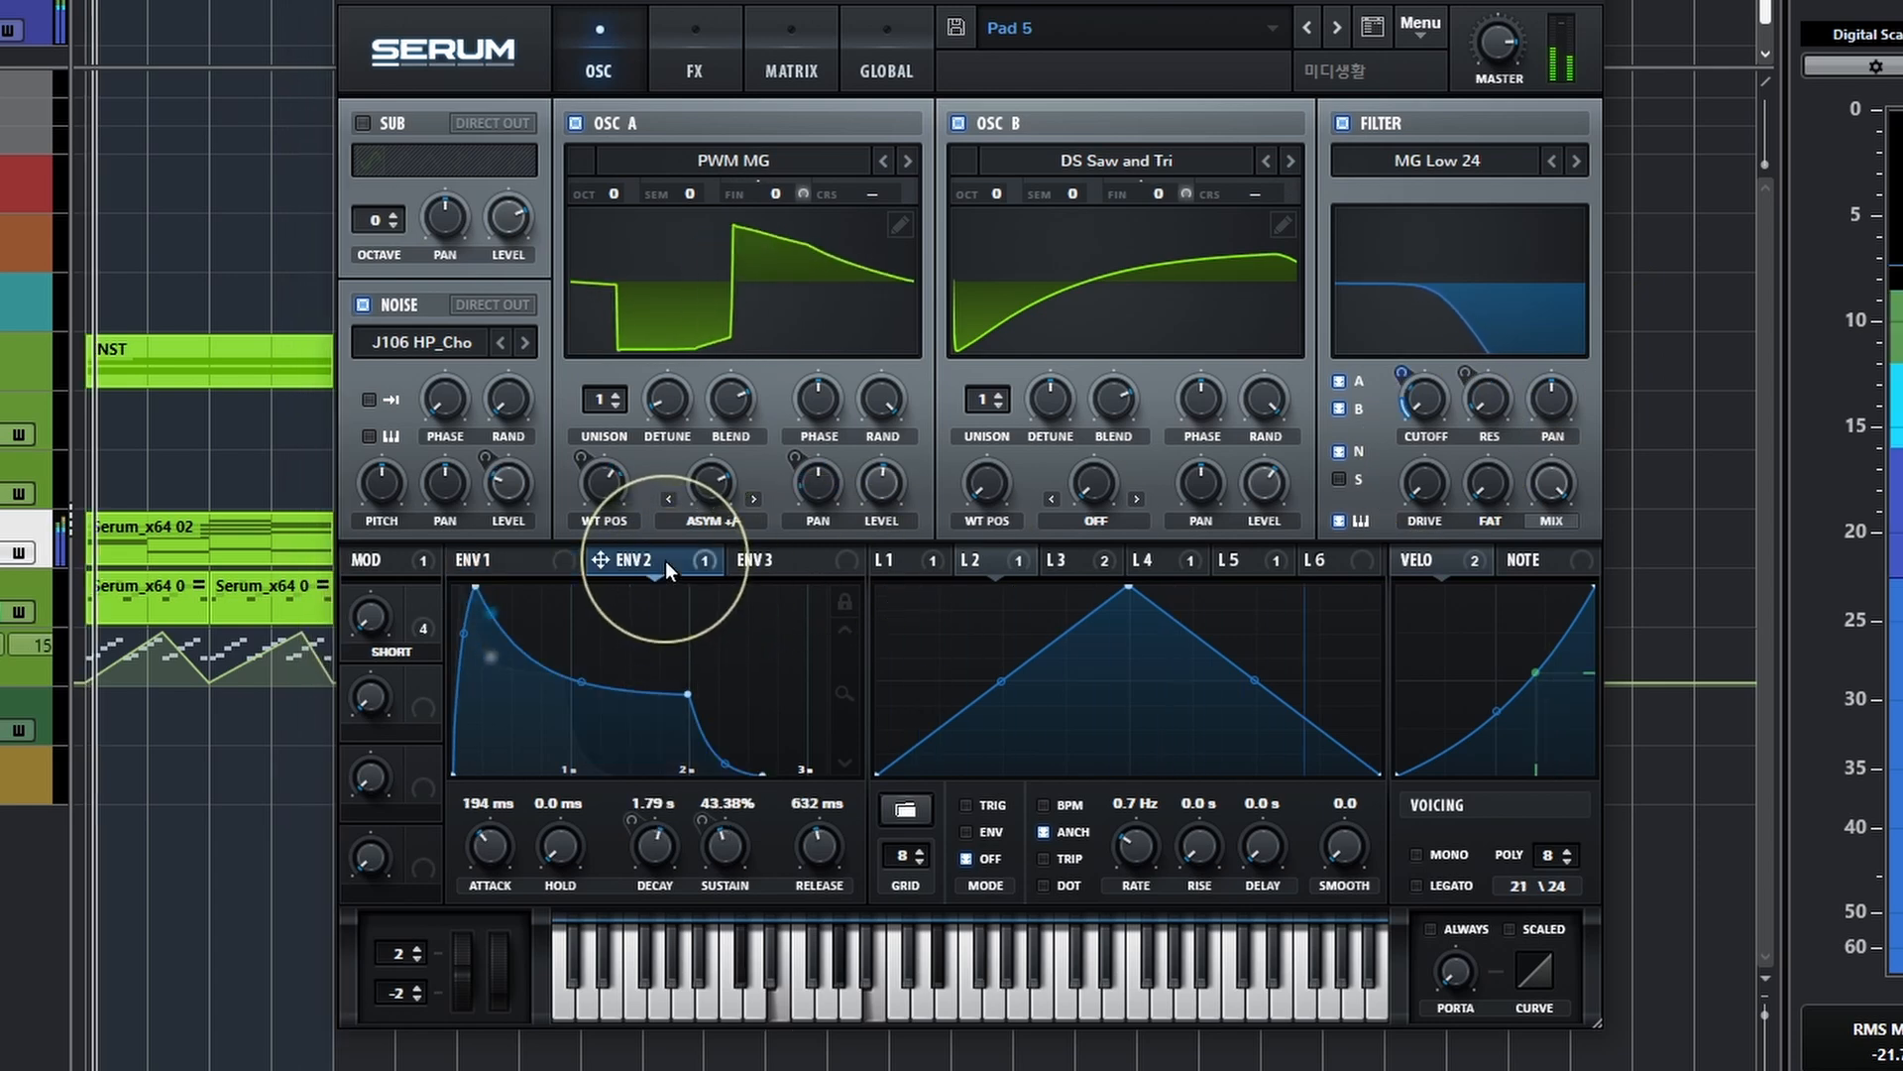
pyautogui.click(1348, 520)
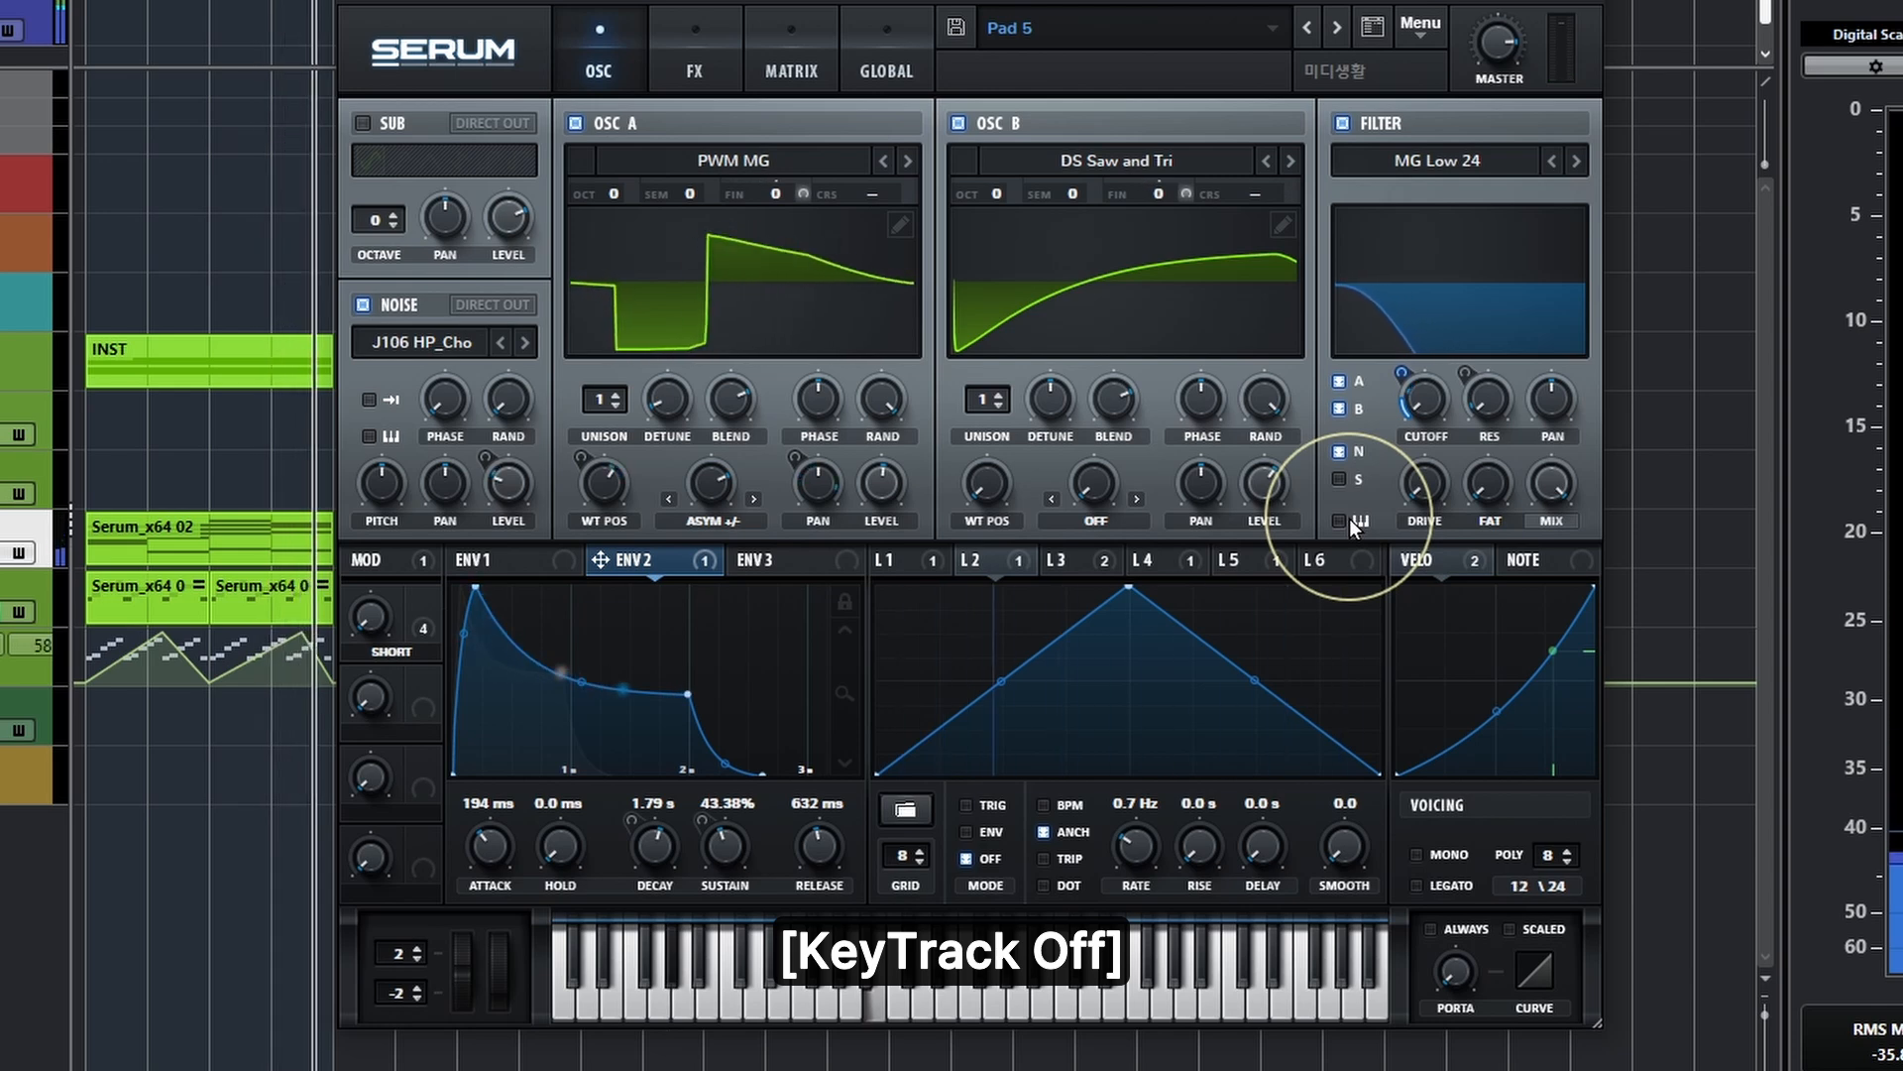
pyautogui.click(1348, 520)
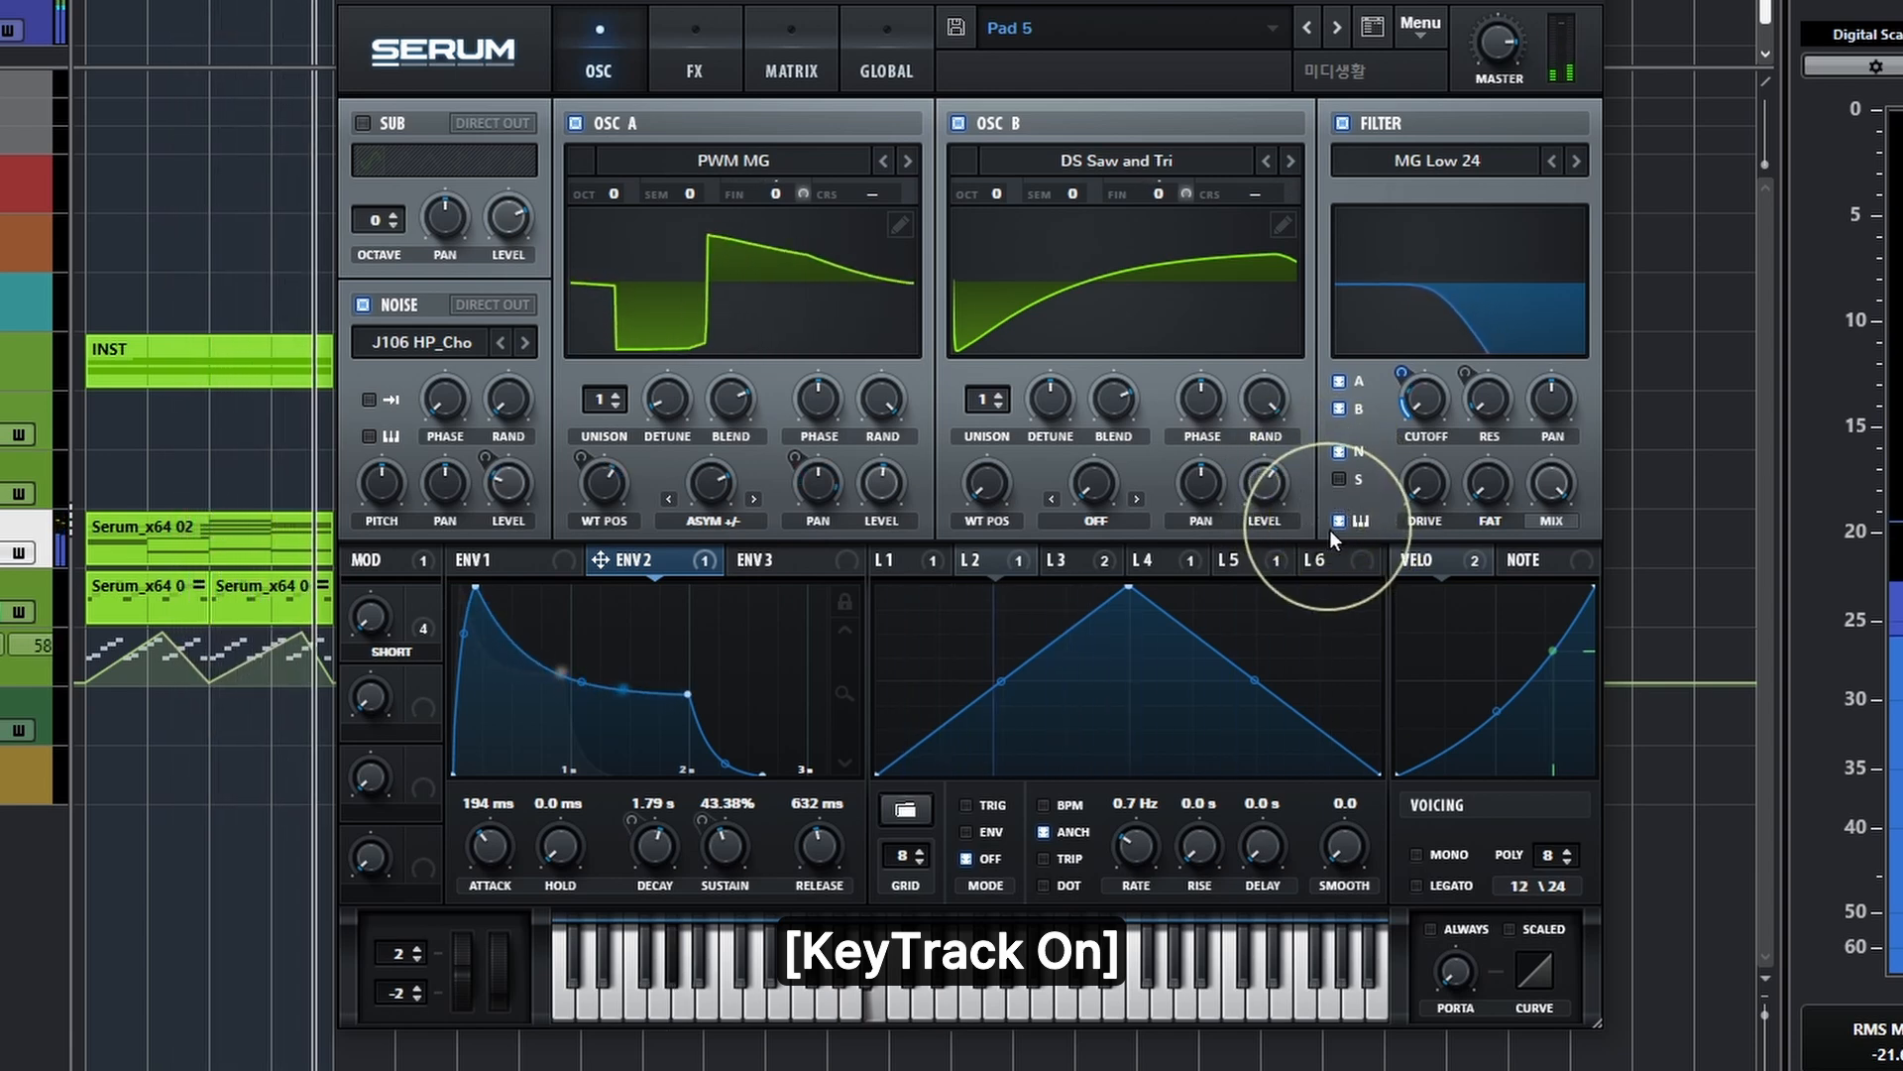
# Examine ENV 2's assignment to the filter cutoff and the velocity curve's routing to cutoff and resonance.
pyautogui.rightClick(653, 563)
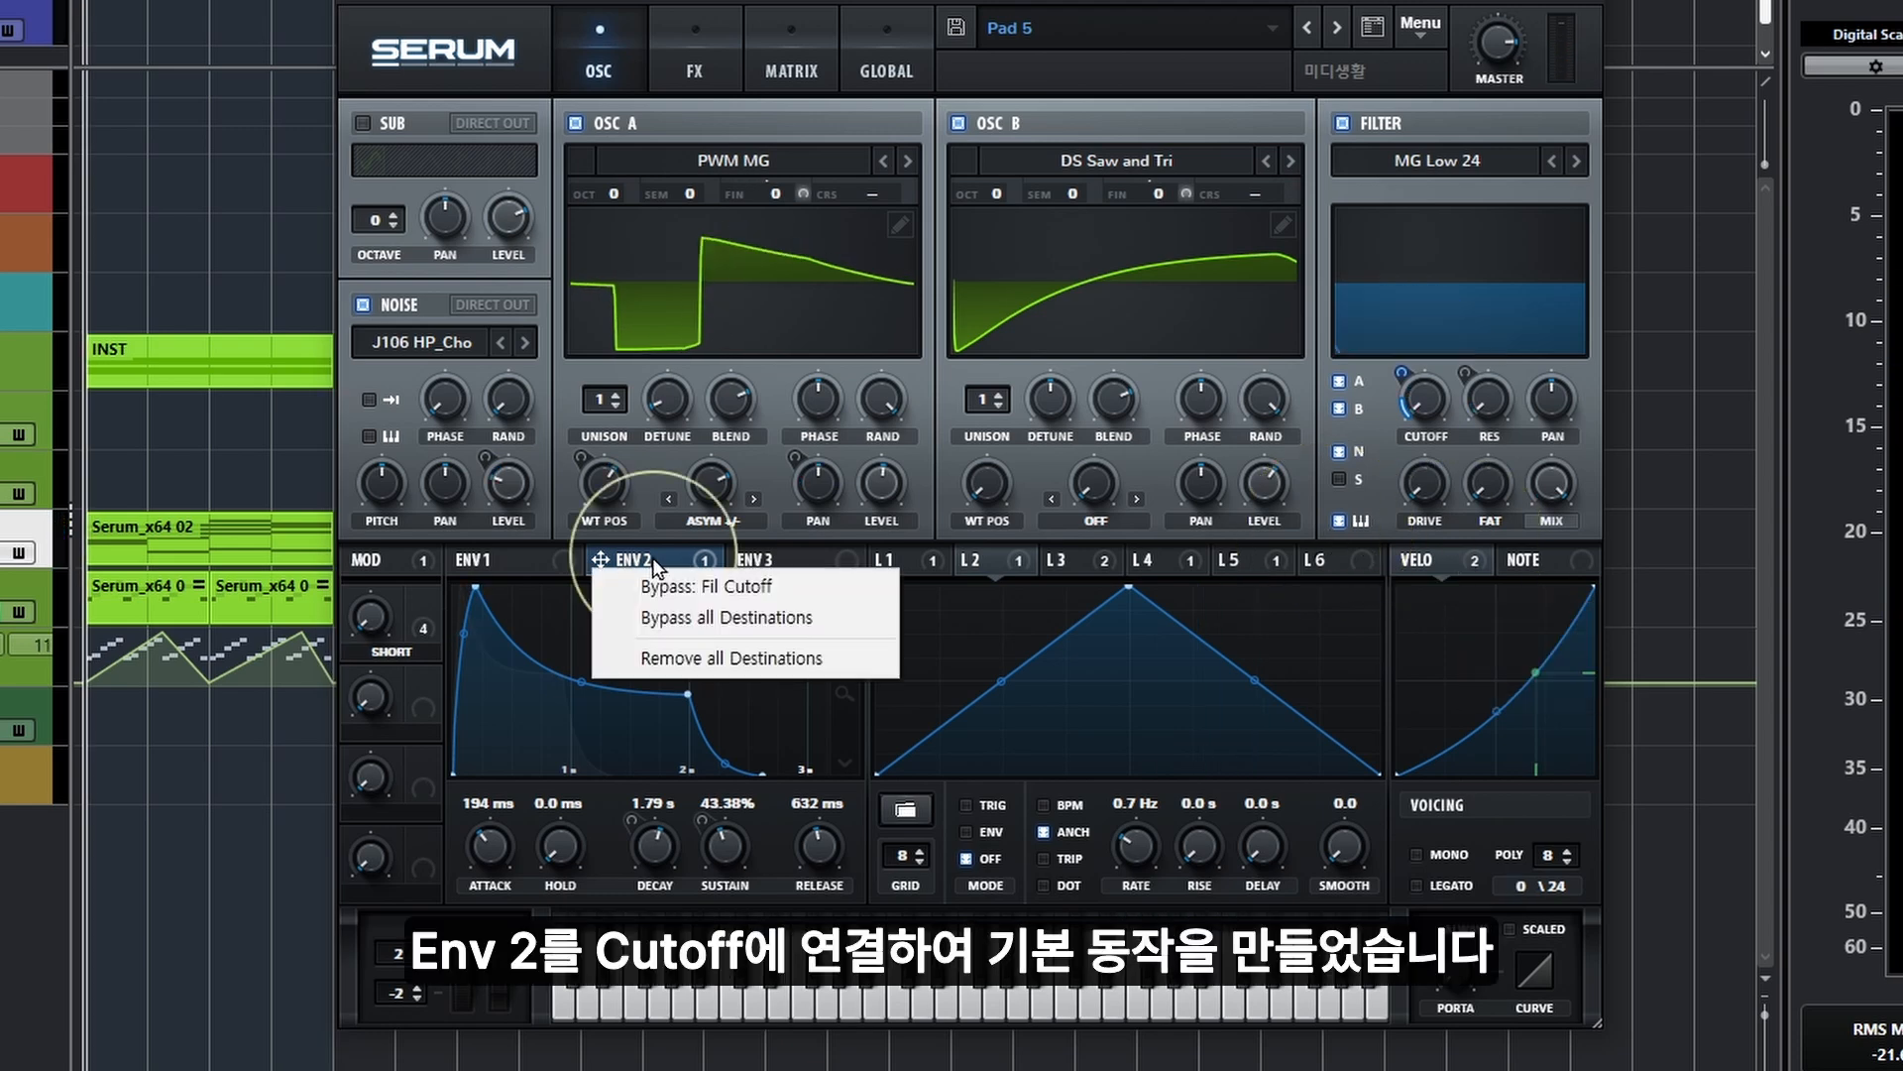
pyautogui.click(680, 567)
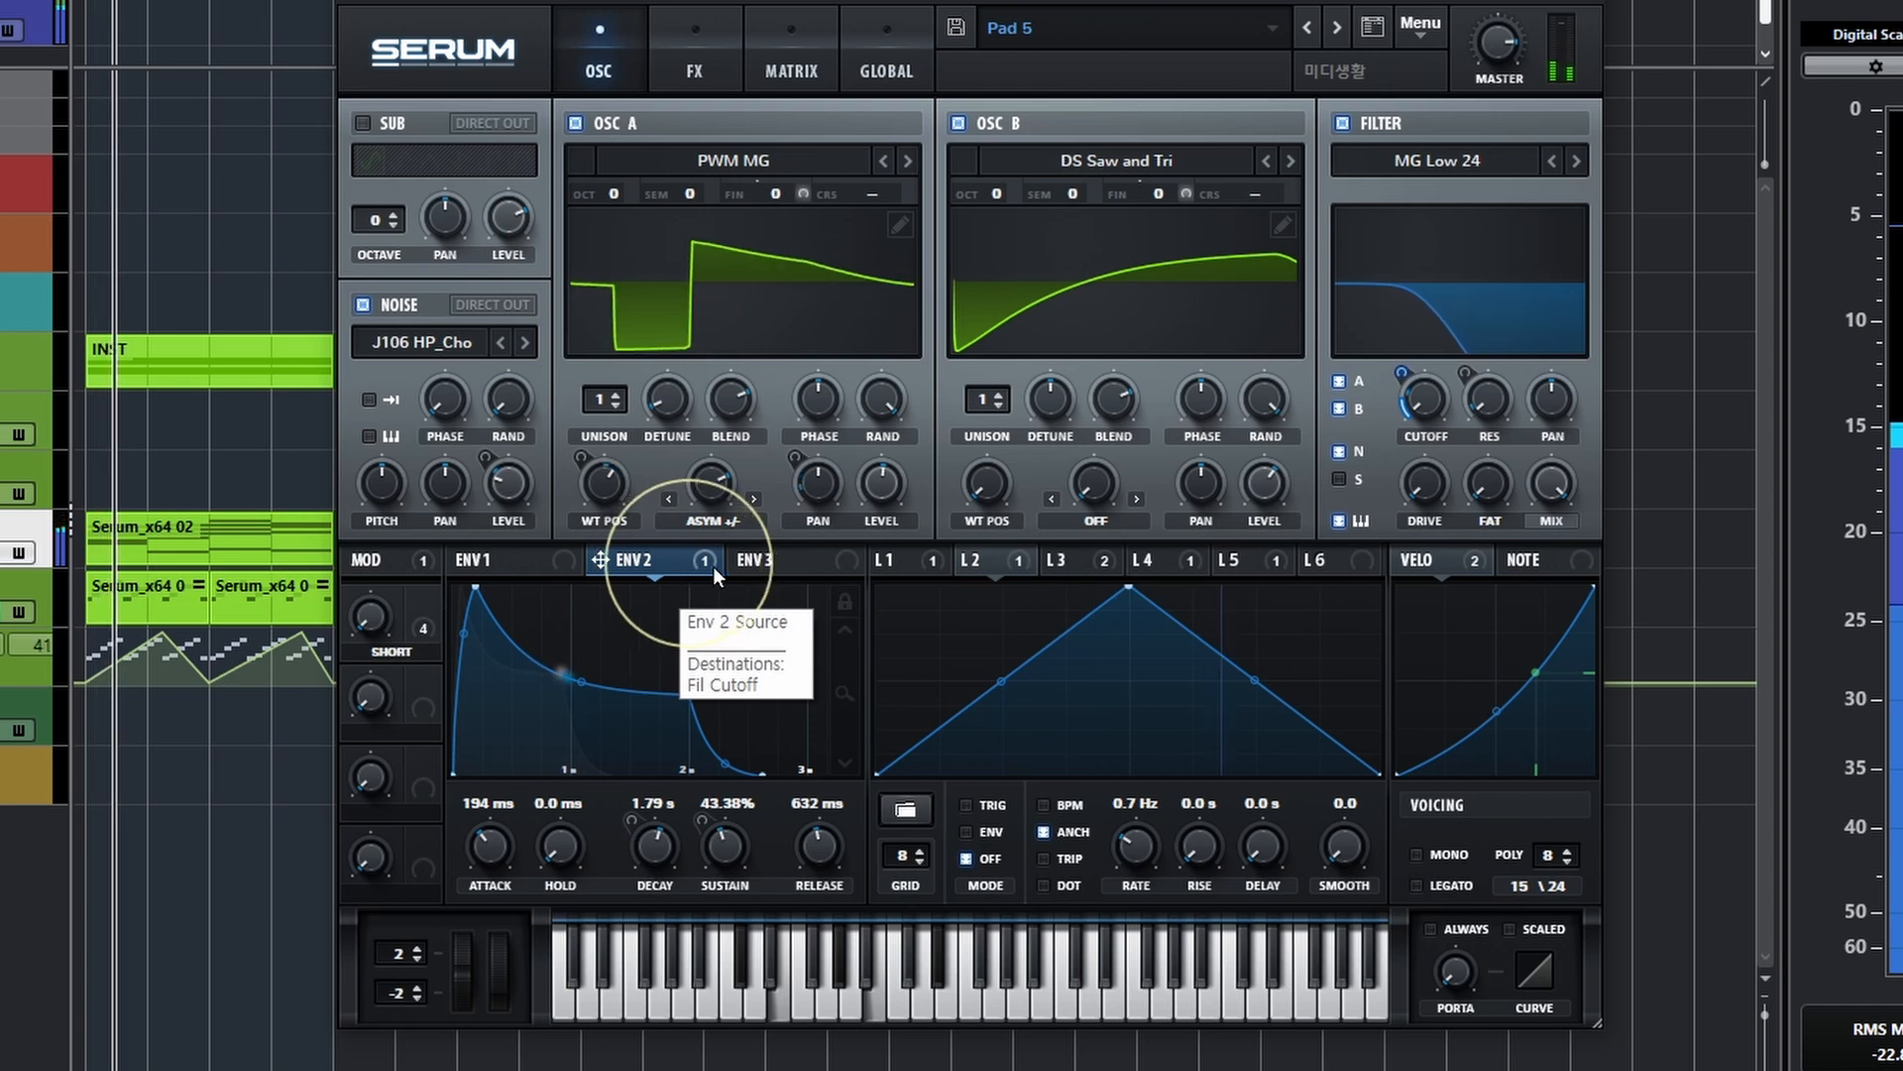
pyautogui.moveTo(1424, 395)
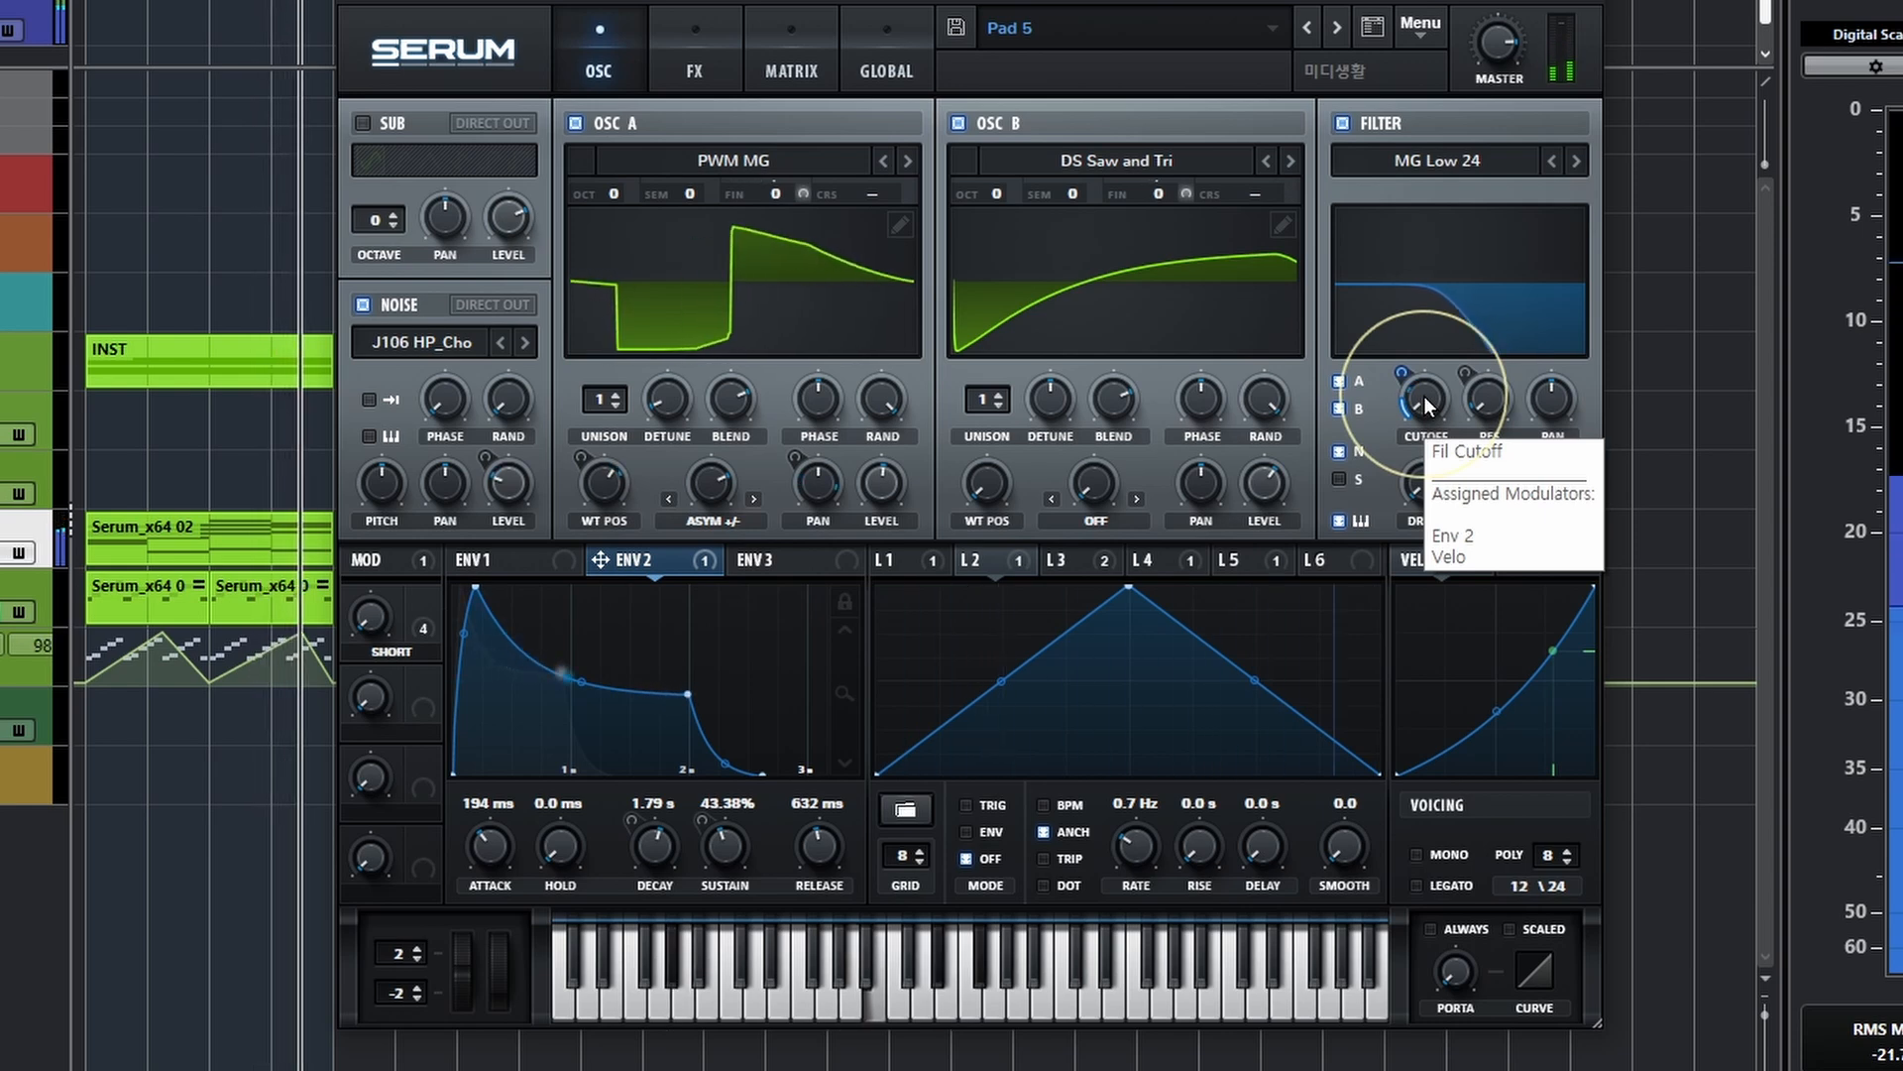
pyautogui.click(1440, 561)
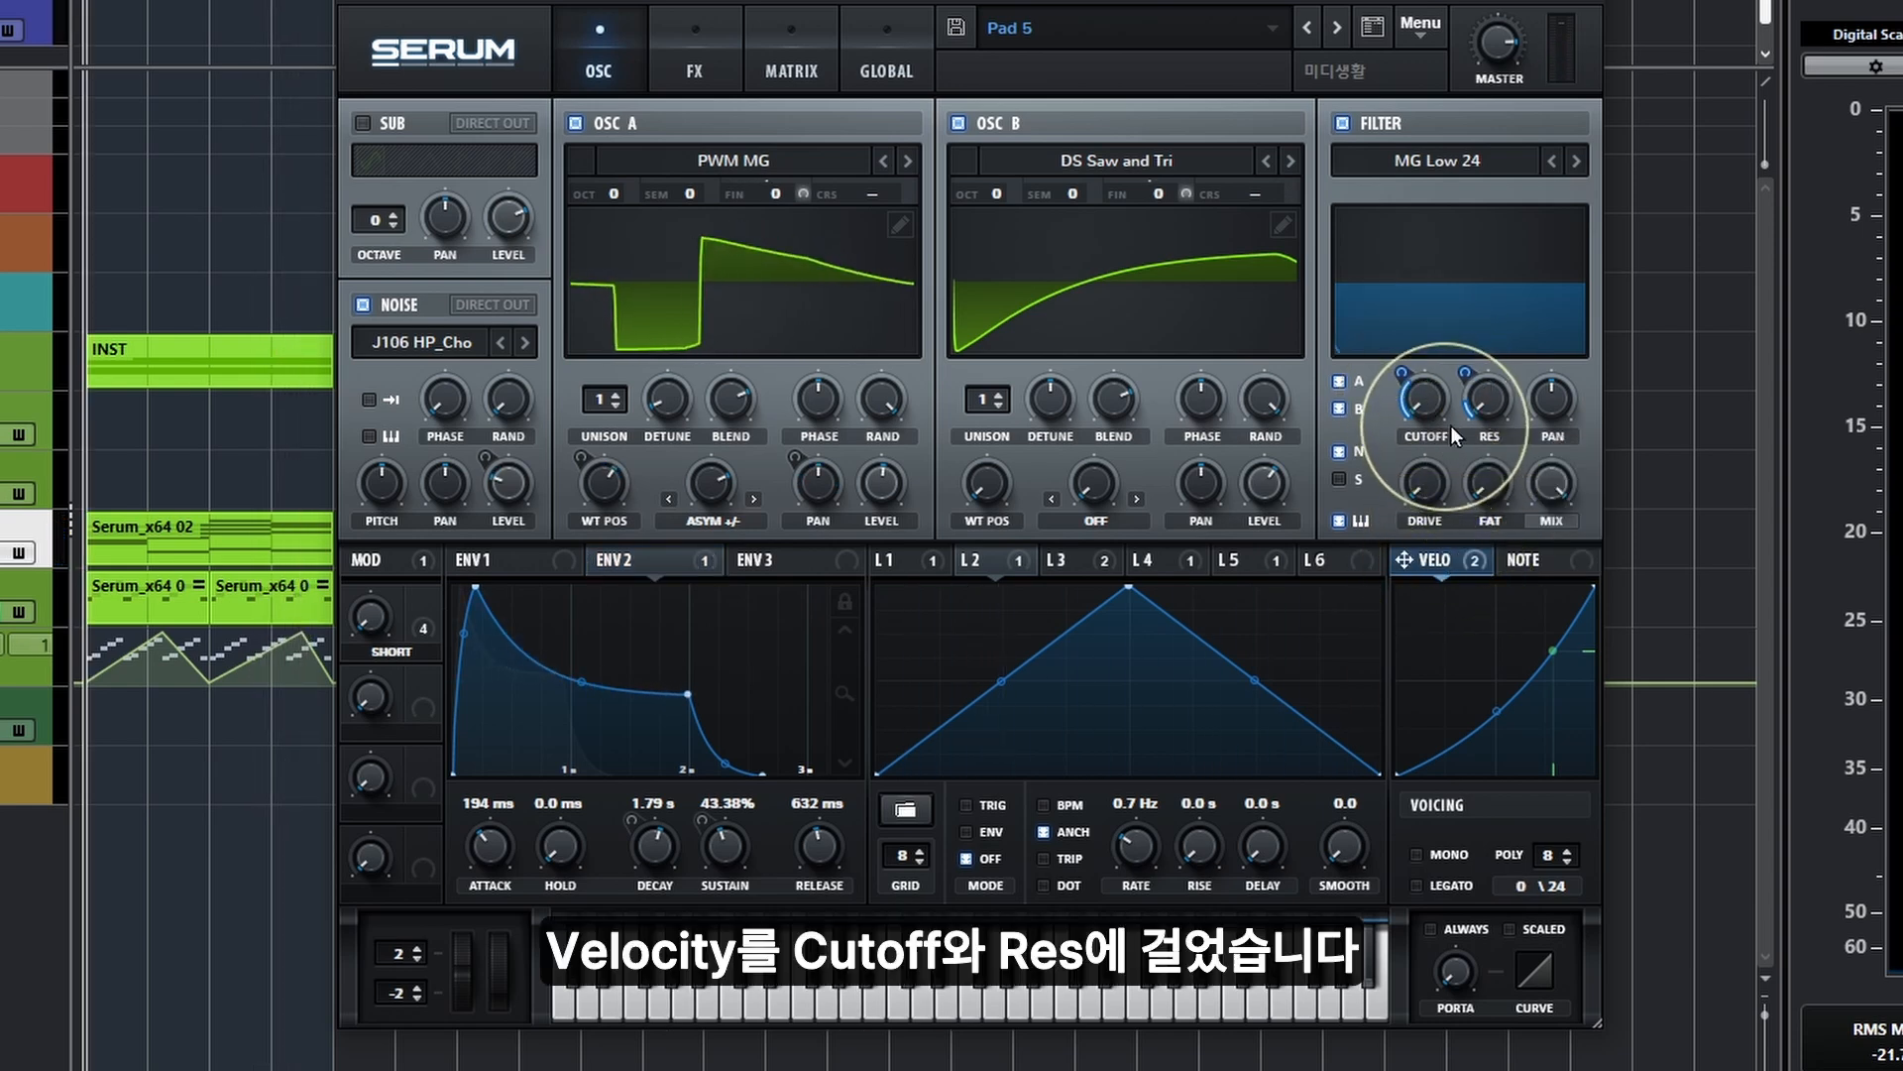
pyautogui.moveTo(1483, 415)
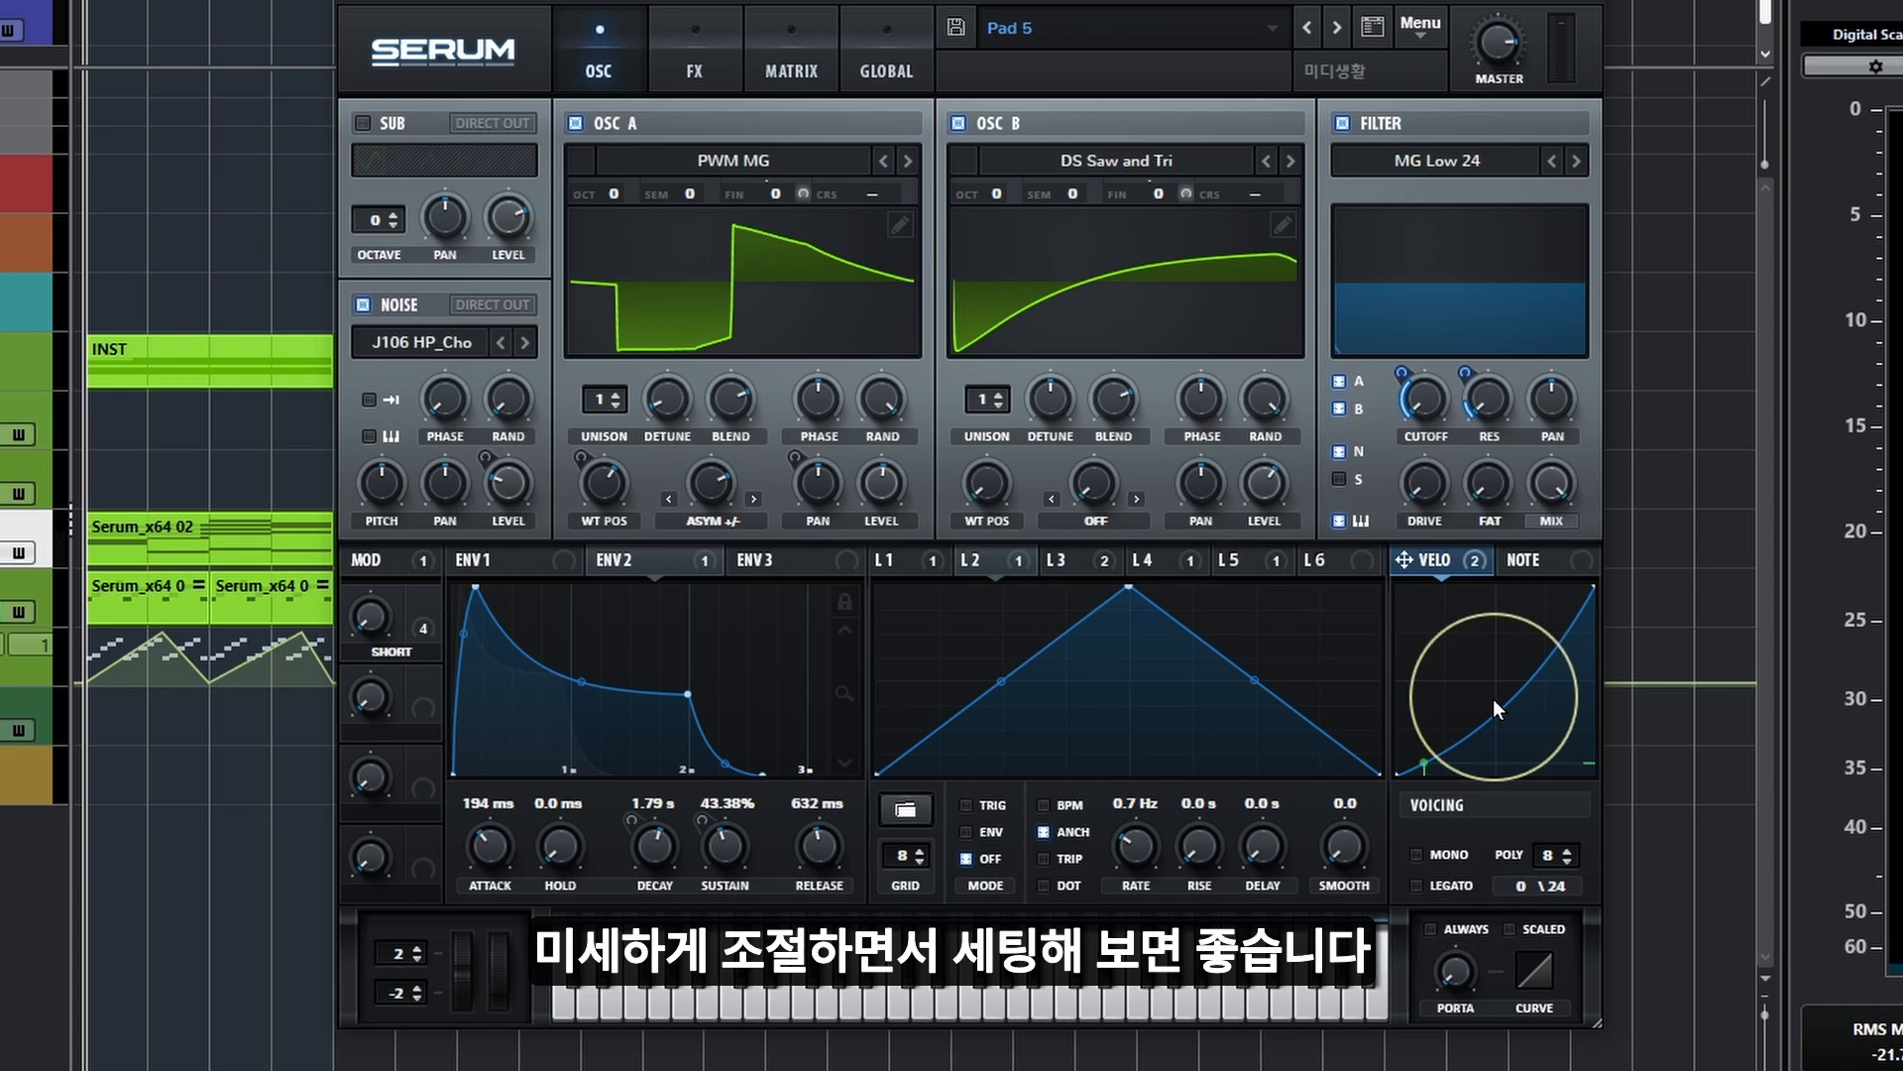
# Display the effects rack and, during playback, turn on the chorus, reverb, EQ and compressor one after another.
pyautogui.click(683, 95)
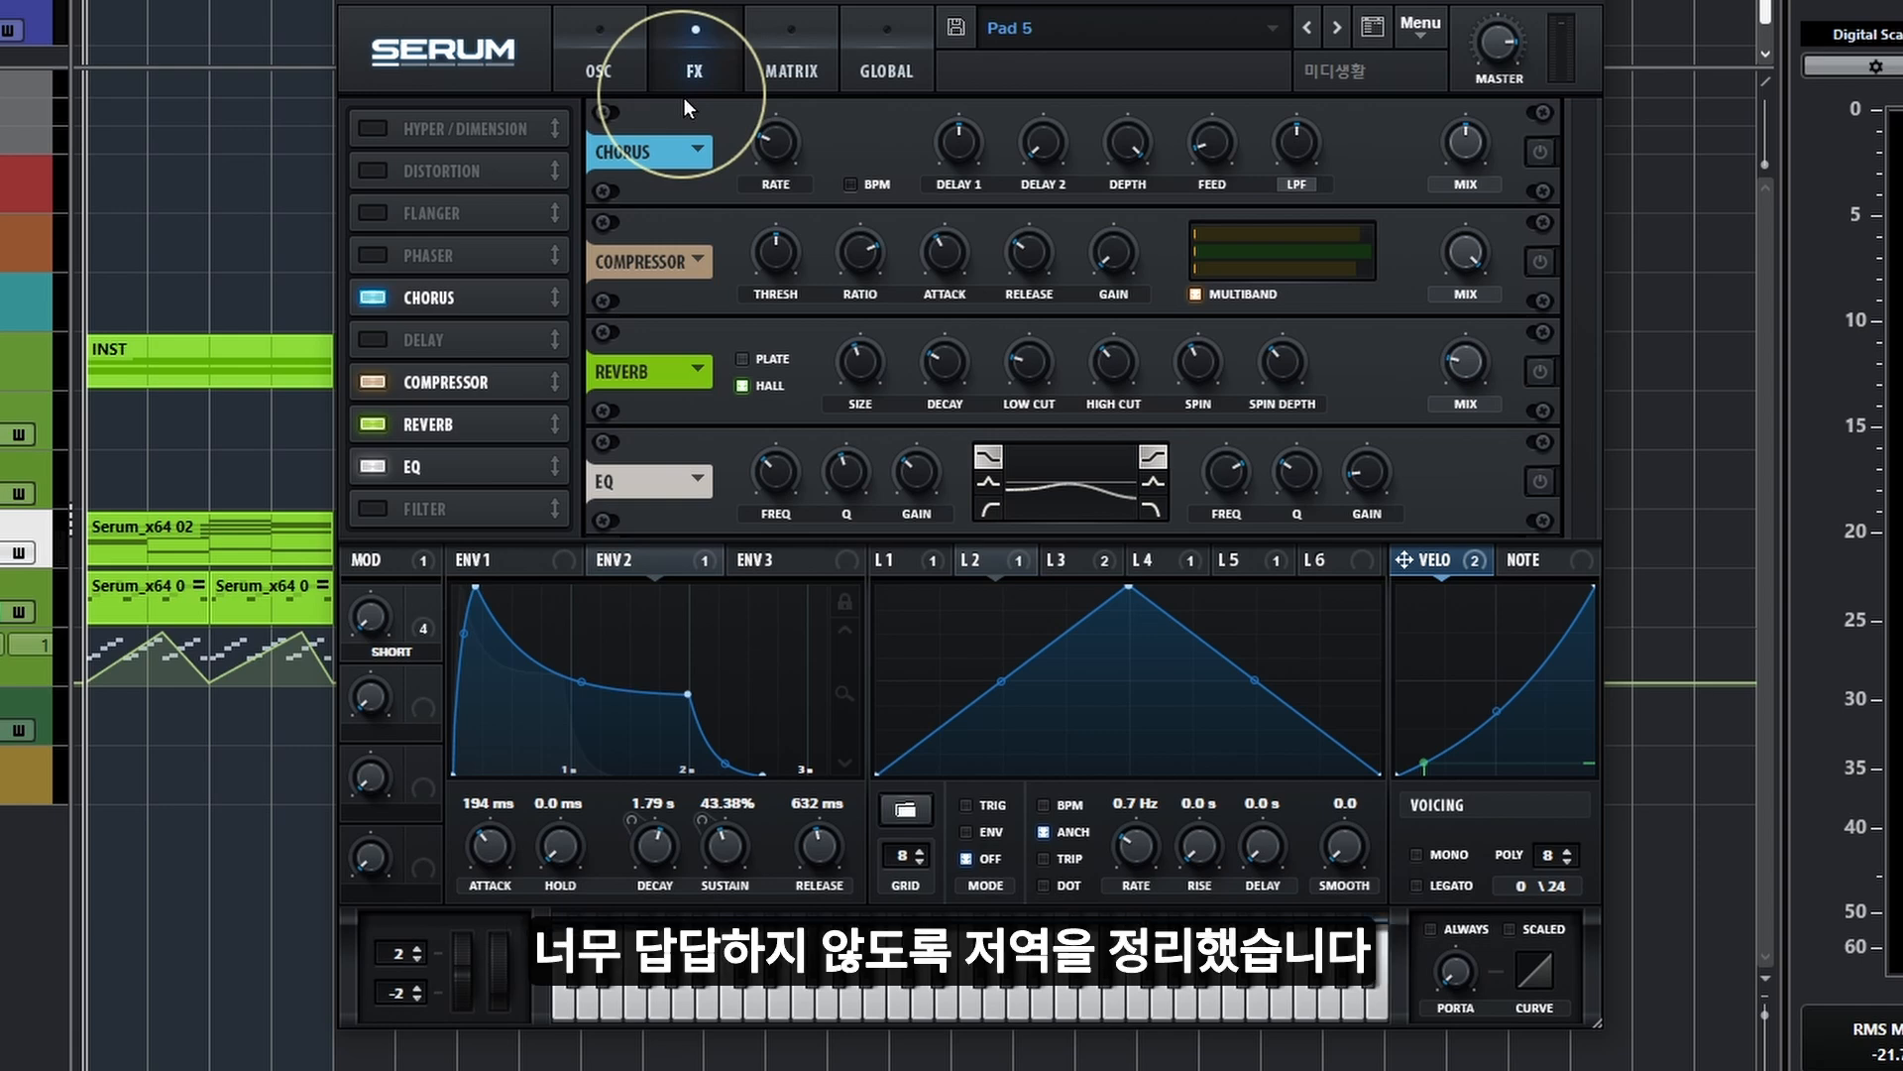
pyautogui.click(1543, 152)
pyautogui.press('space')
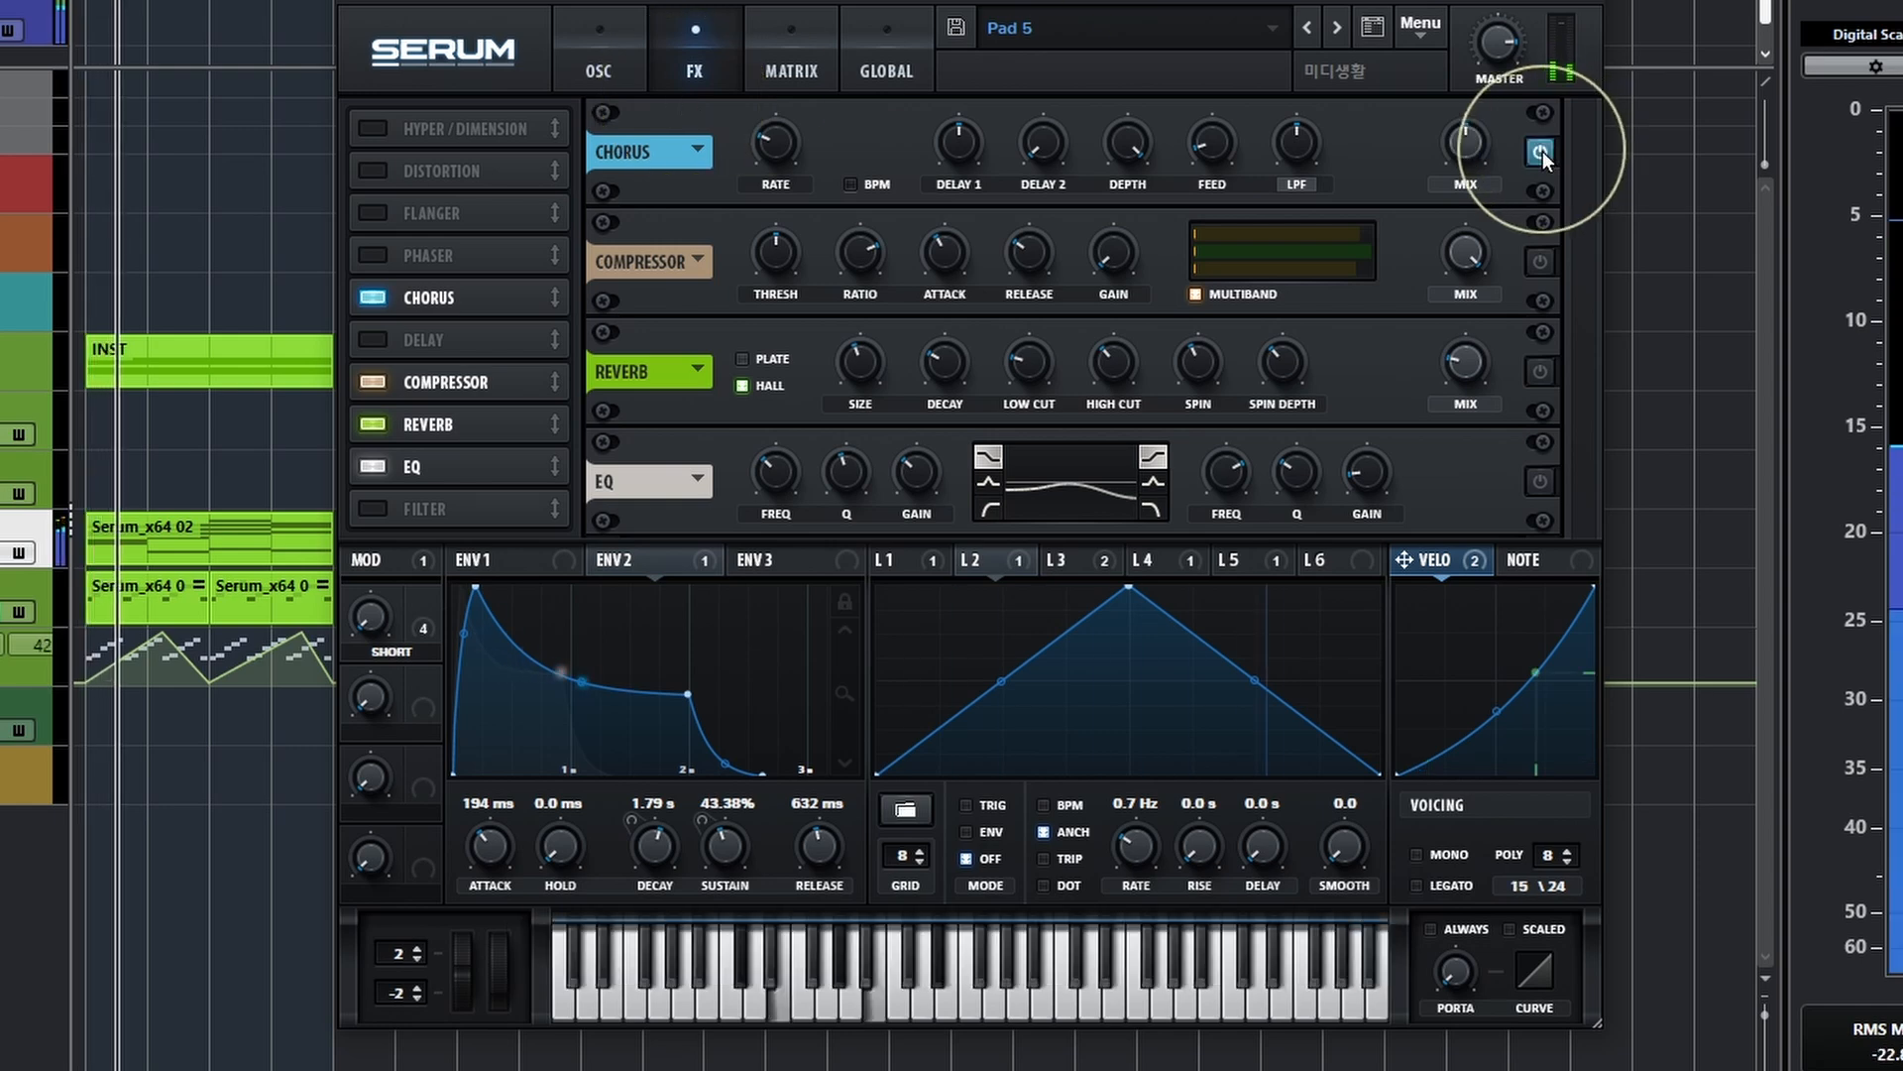
pyautogui.click(1540, 372)
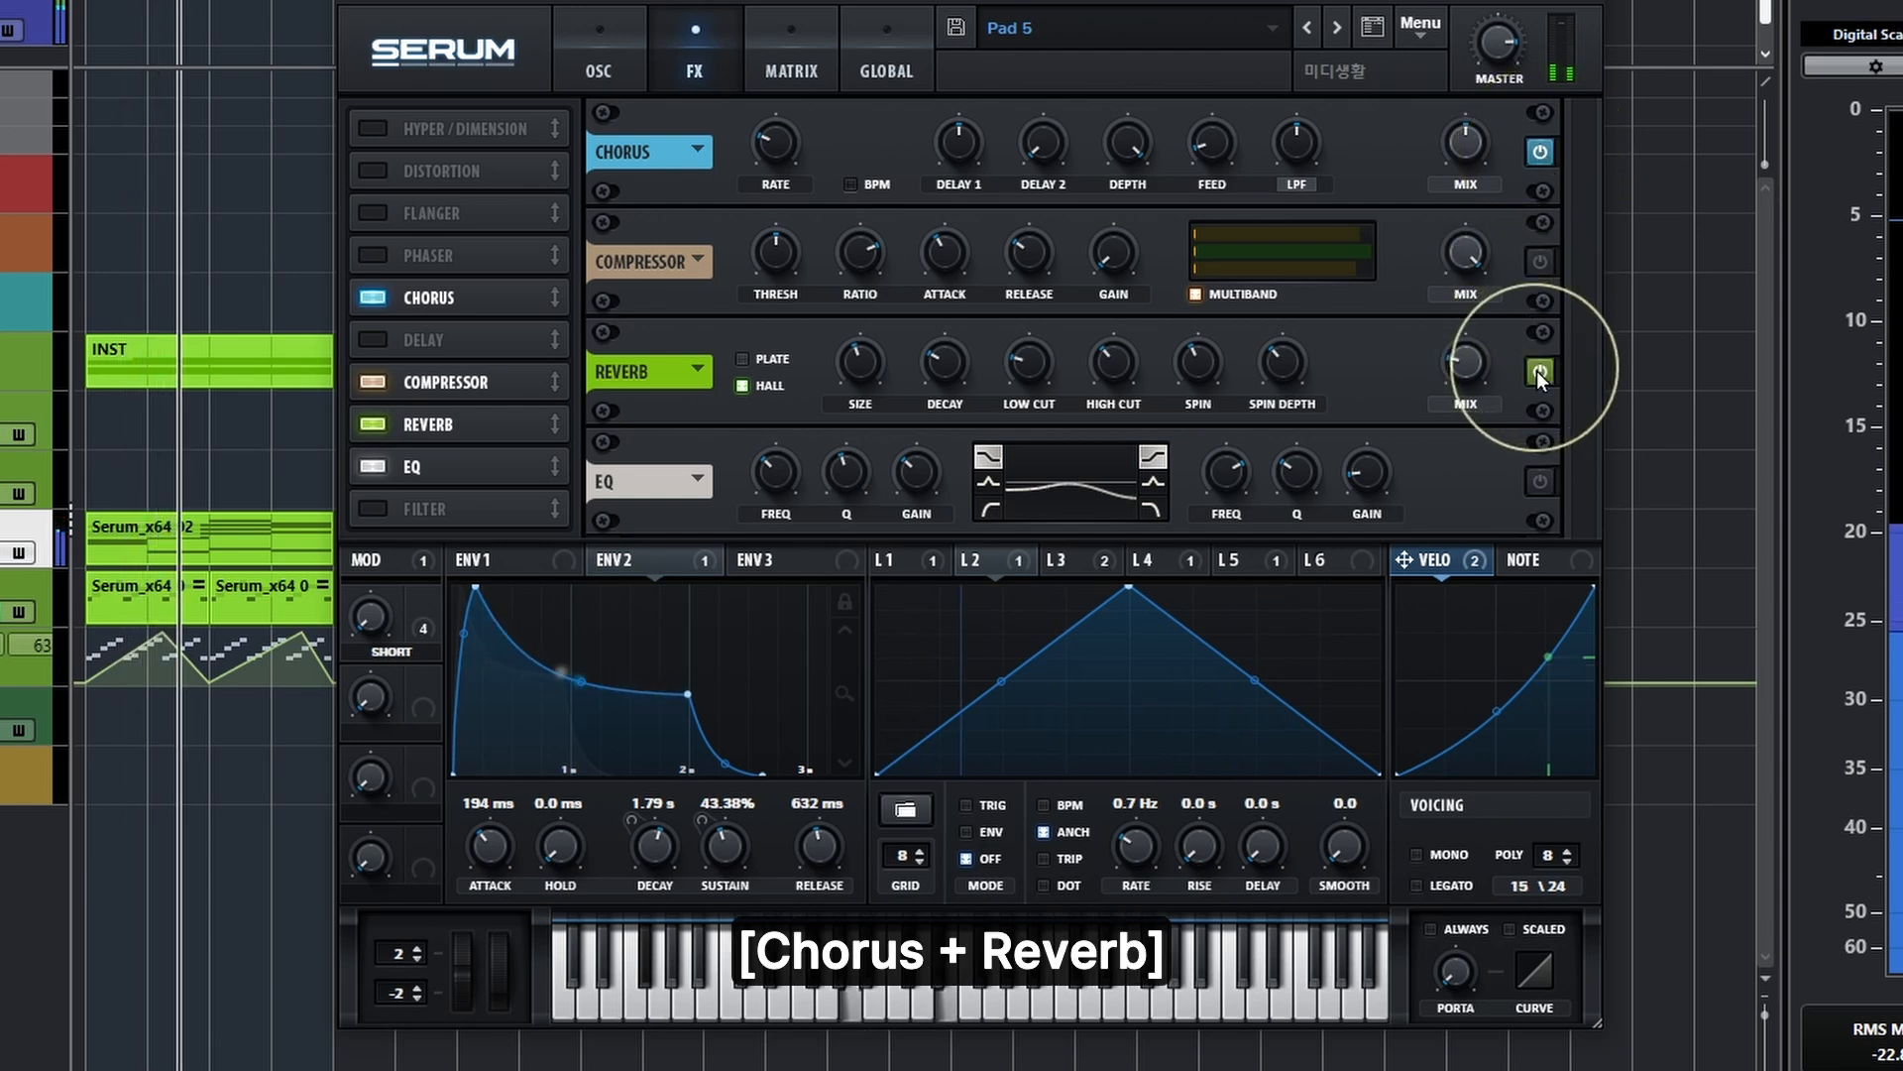
pyautogui.click(1542, 482)
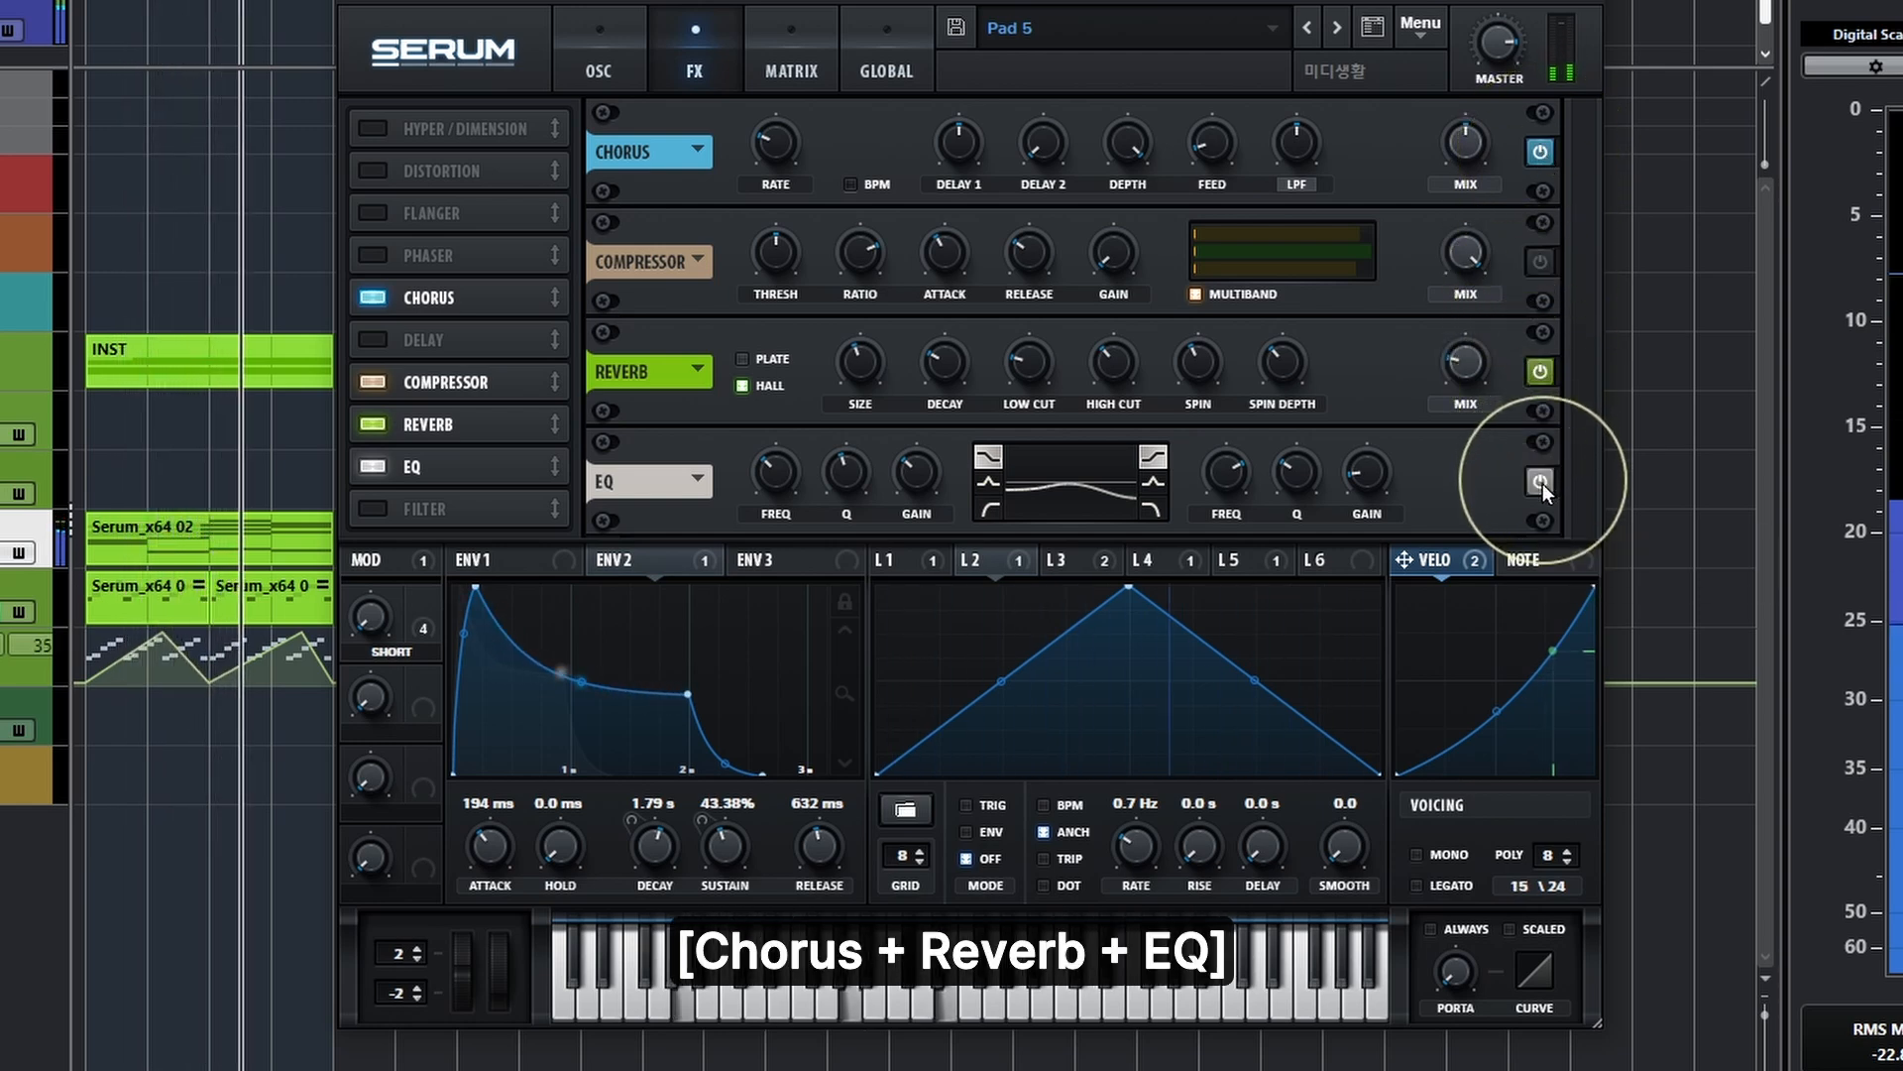
pyautogui.moveTo(1526, 77); pyautogui.dragTo(1561, 5)
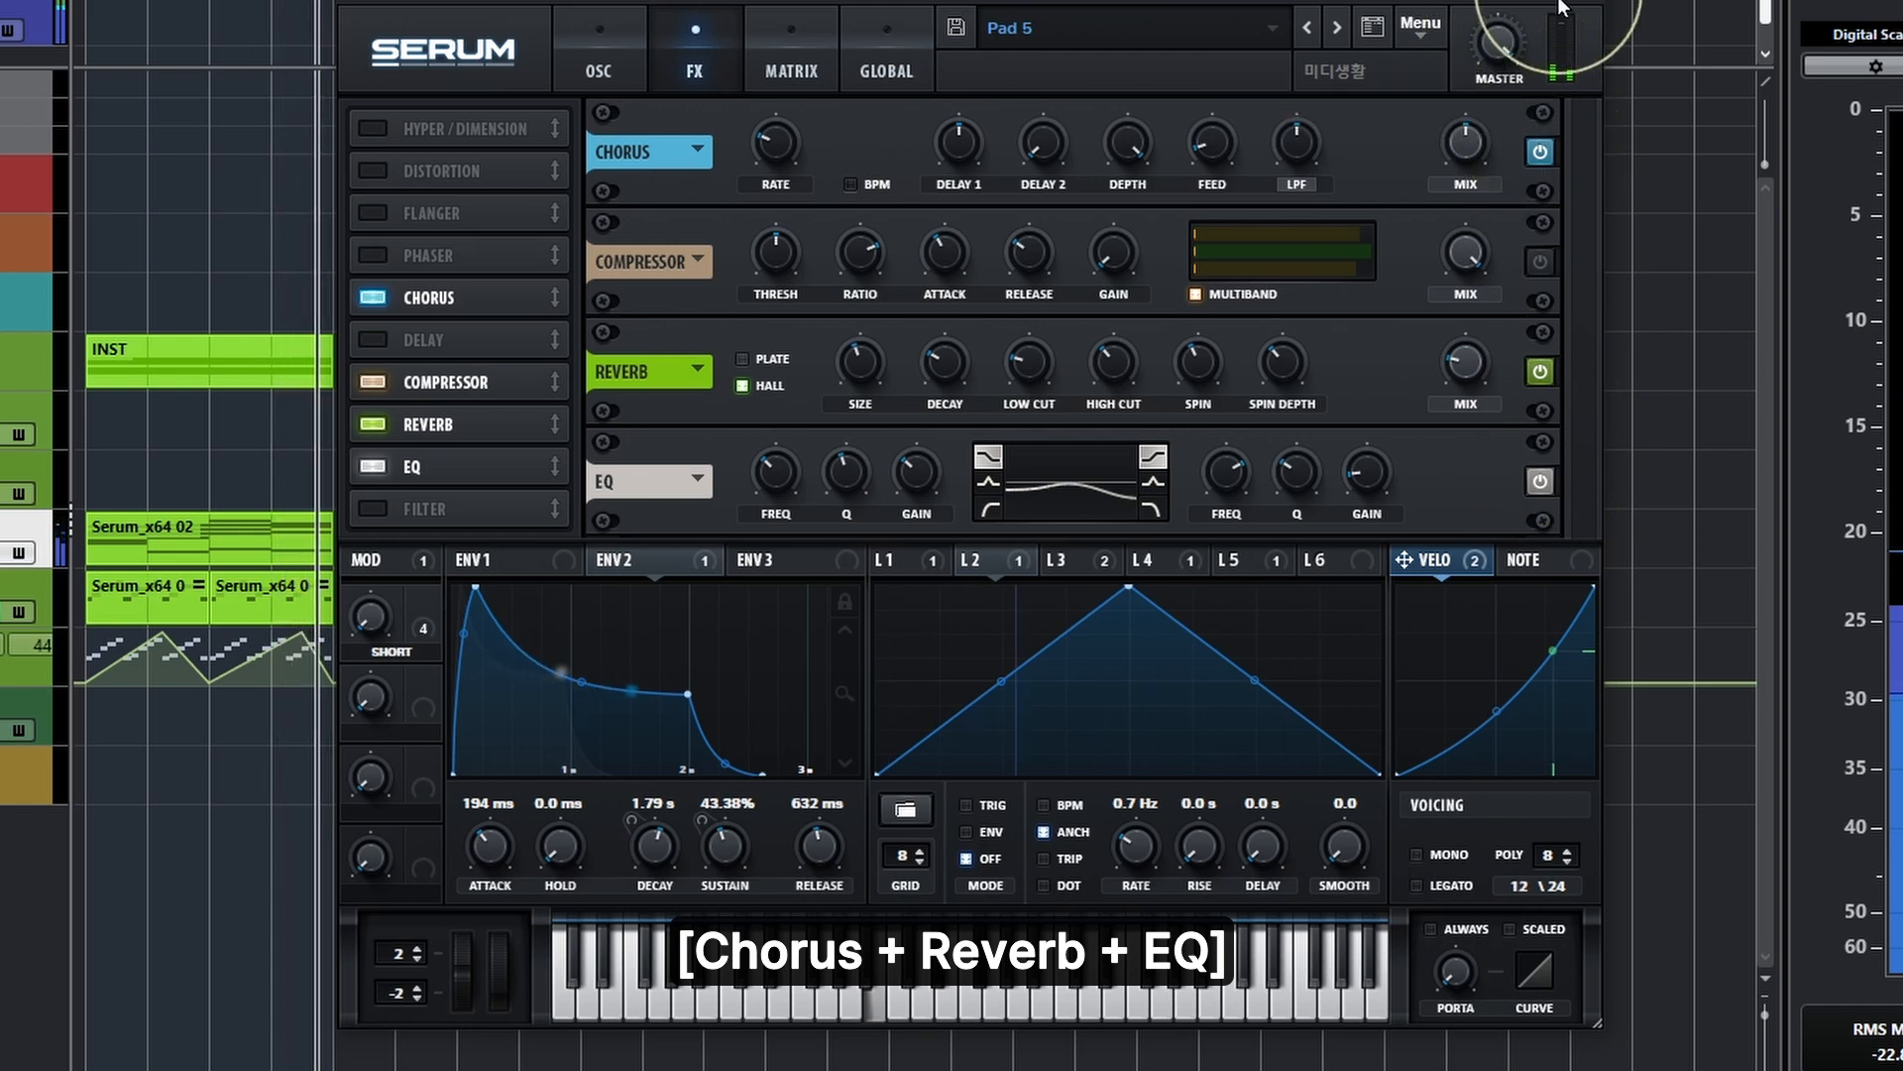
pyautogui.click(1540, 263)
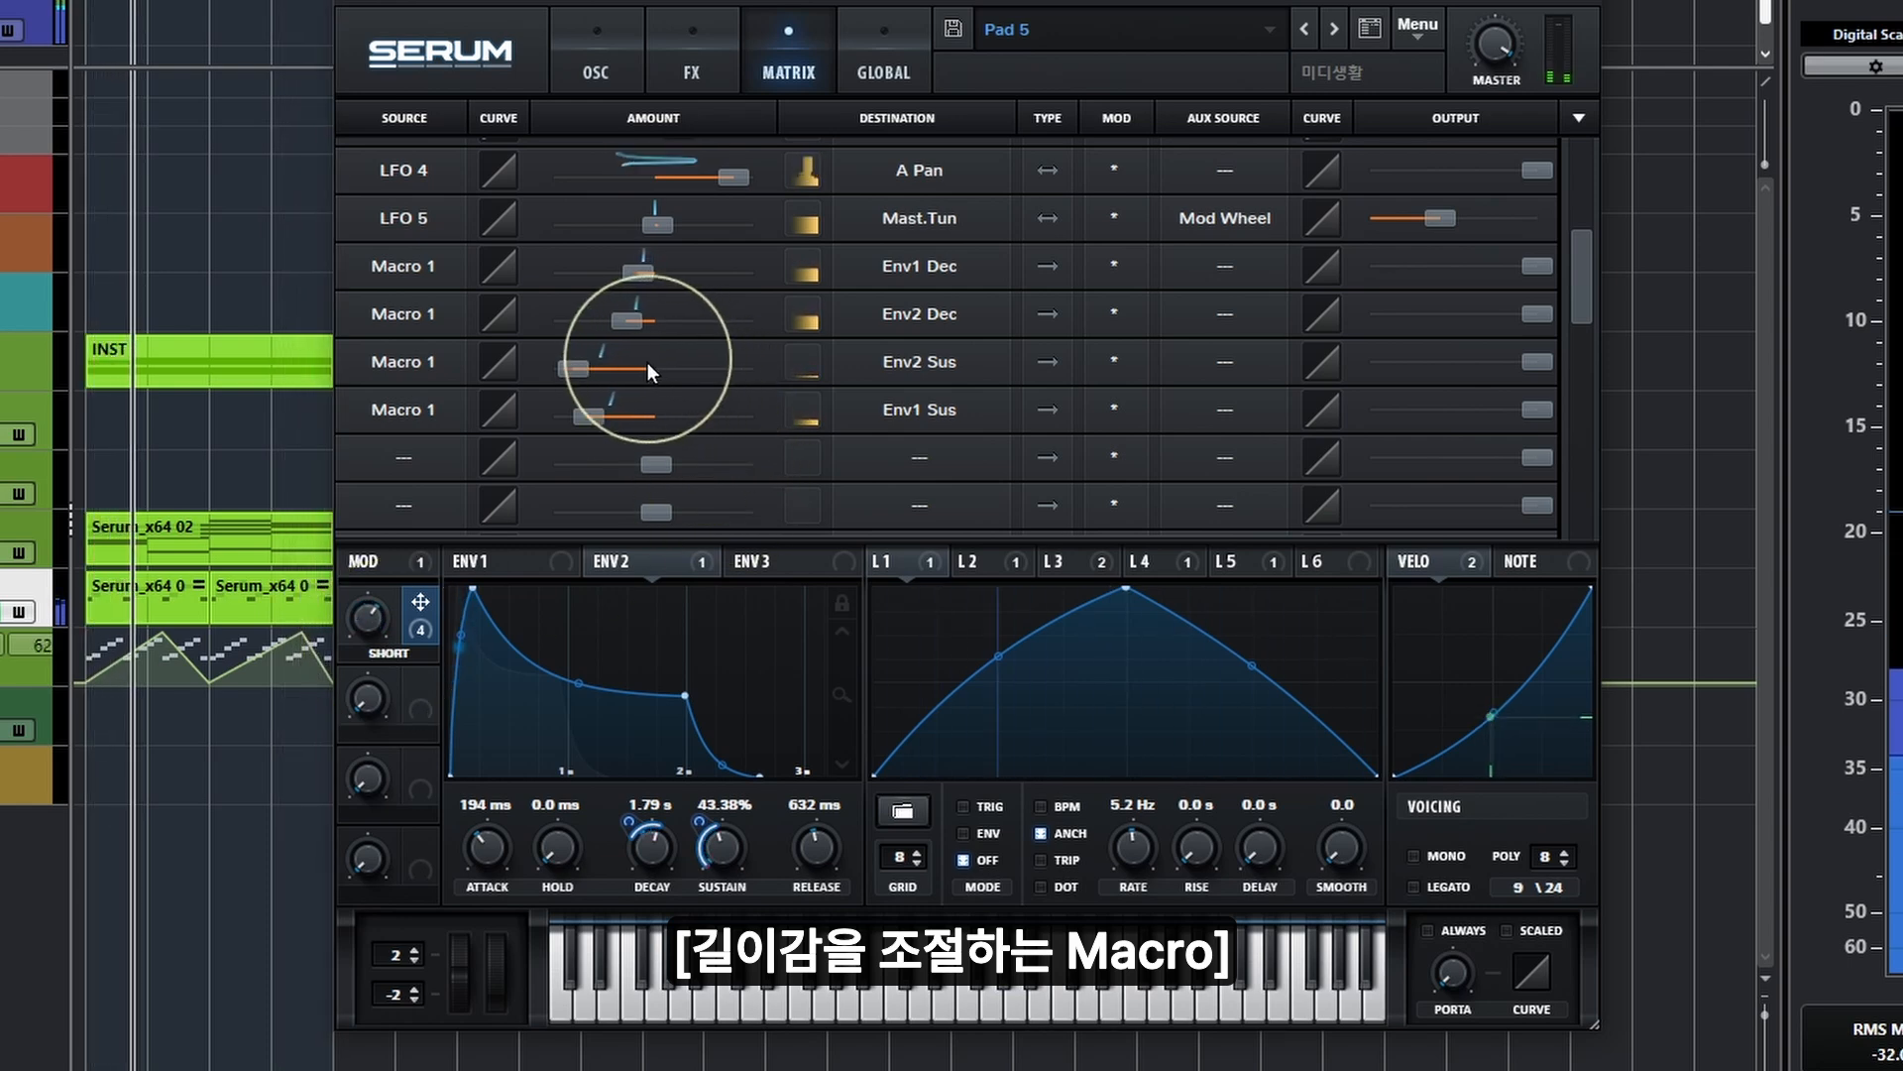
# Review the Macro 1 assignments and the Create Vibrato option in the modulation matrix, and stop playback after auditioning the vibrato.
pyautogui.moveTo(647, 361)
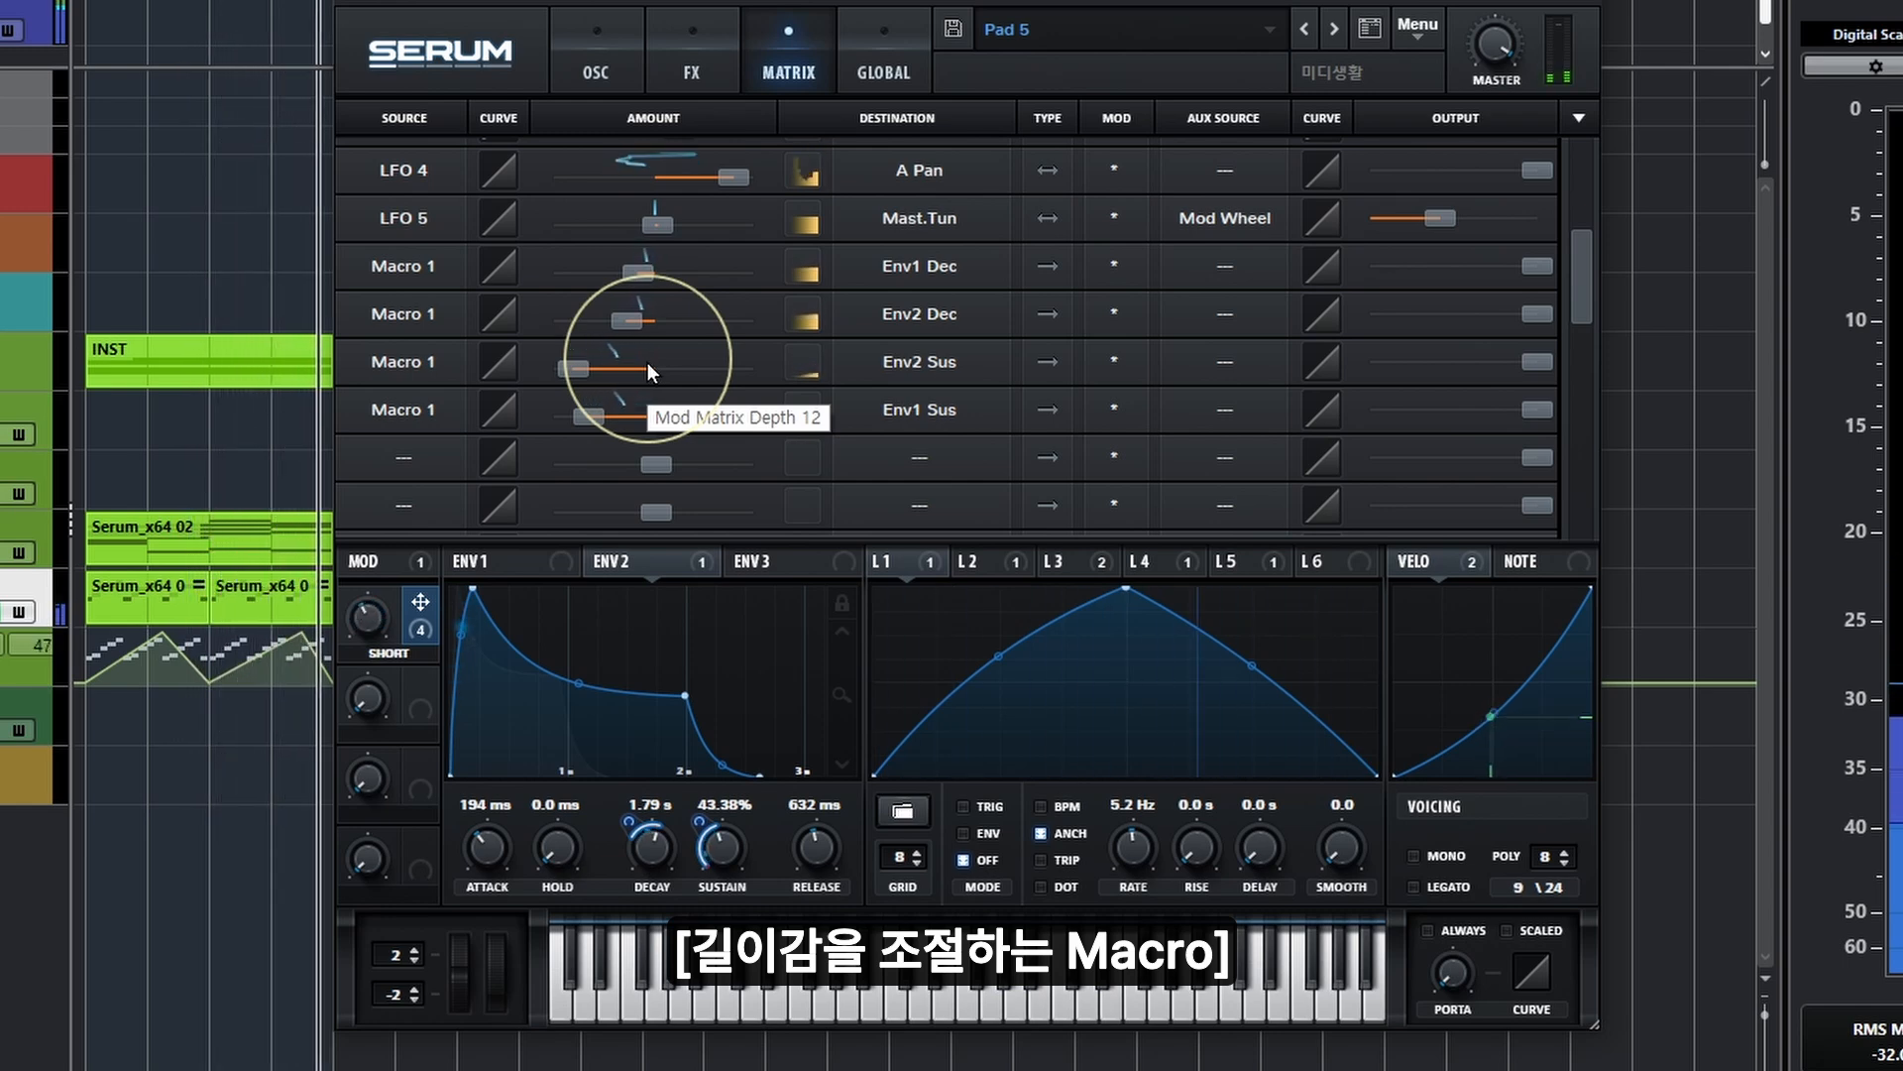
pyautogui.scroll(3, 1189, 318)
pyautogui.click(1578, 117)
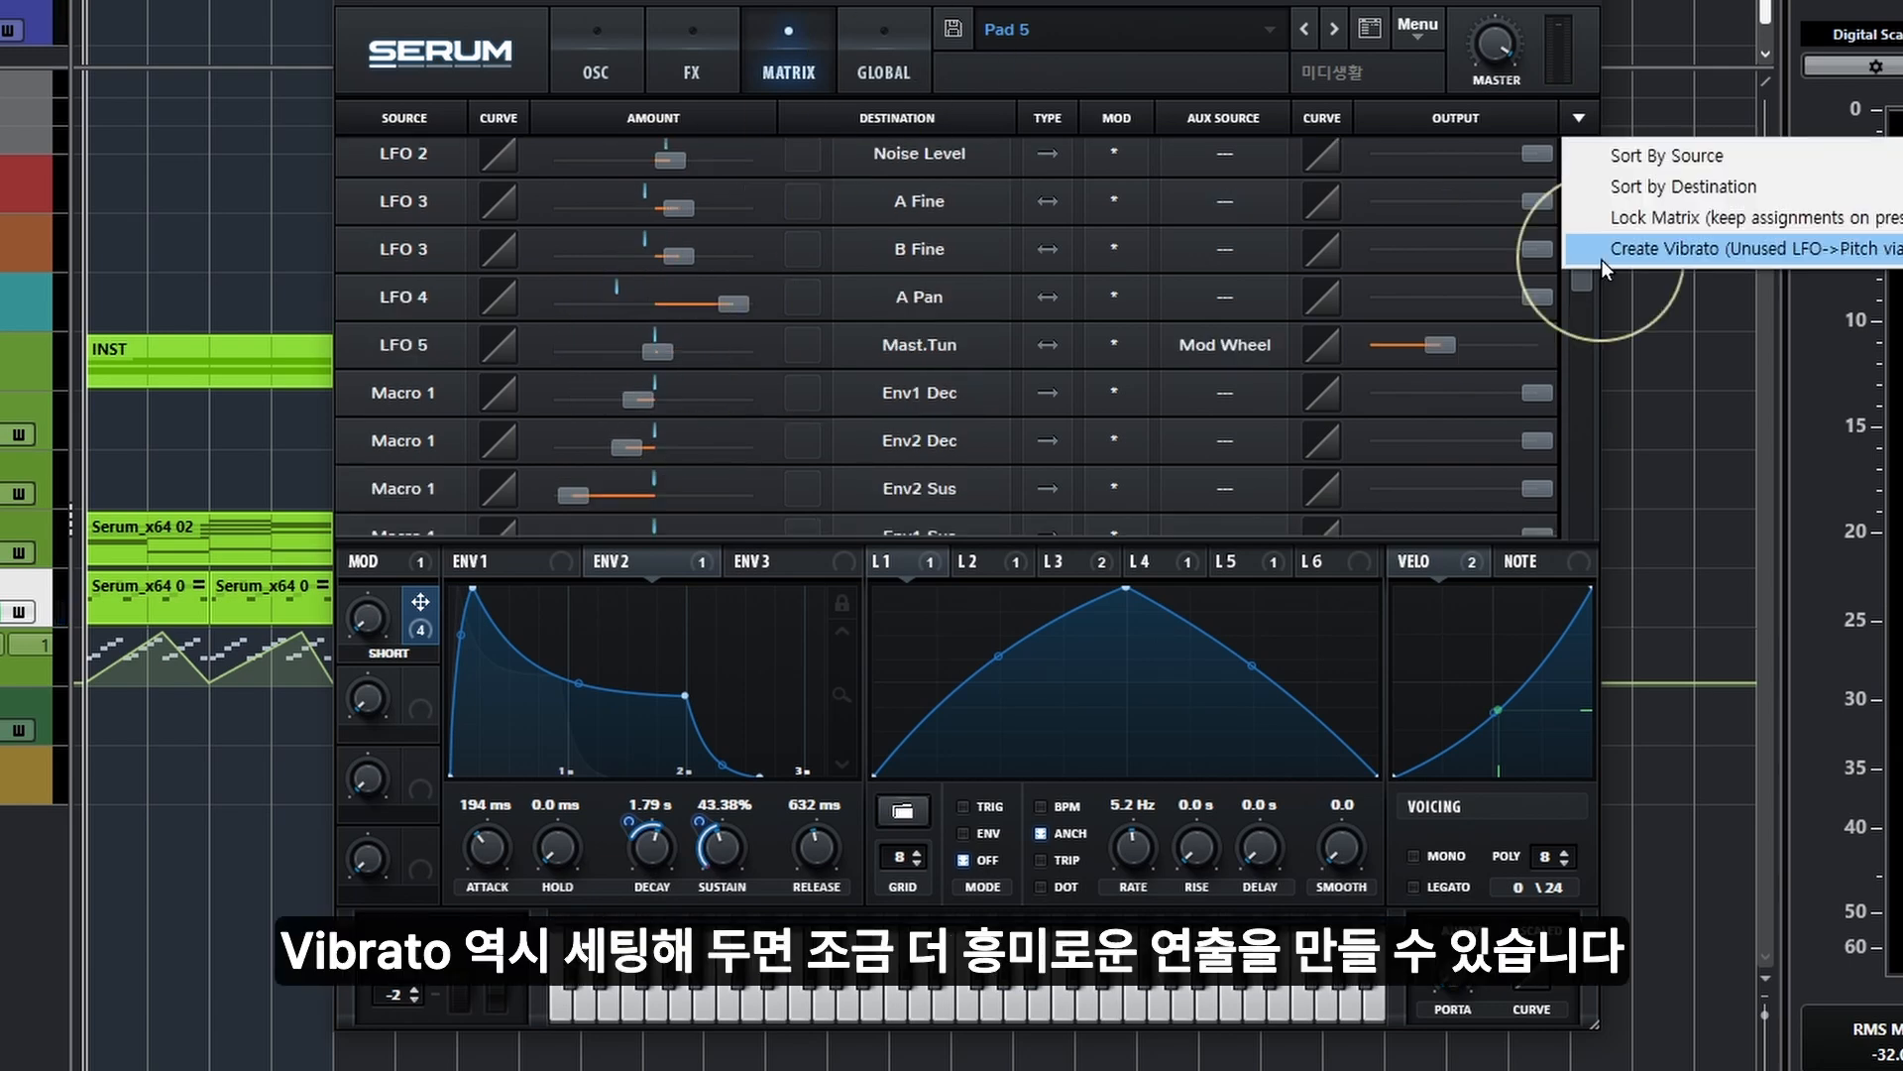
pyautogui.click(1602, 253)
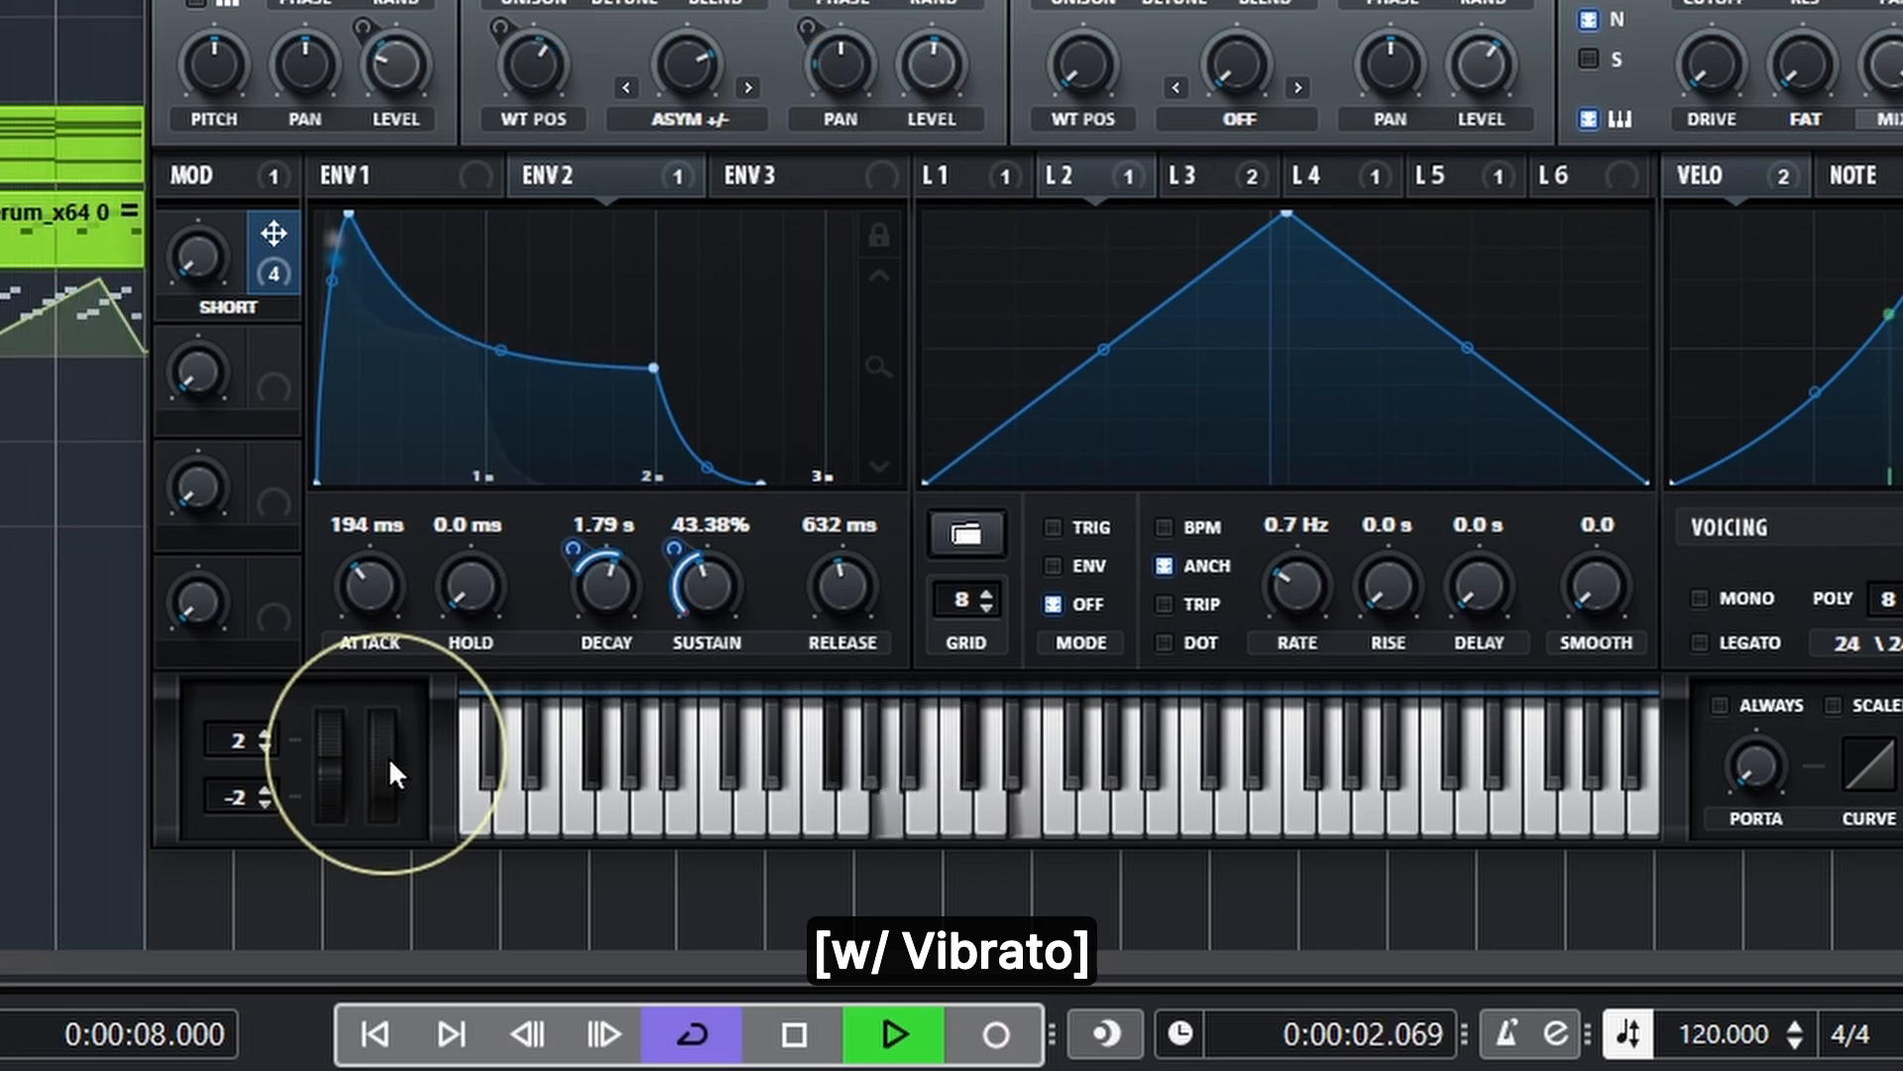
pyautogui.press('space')
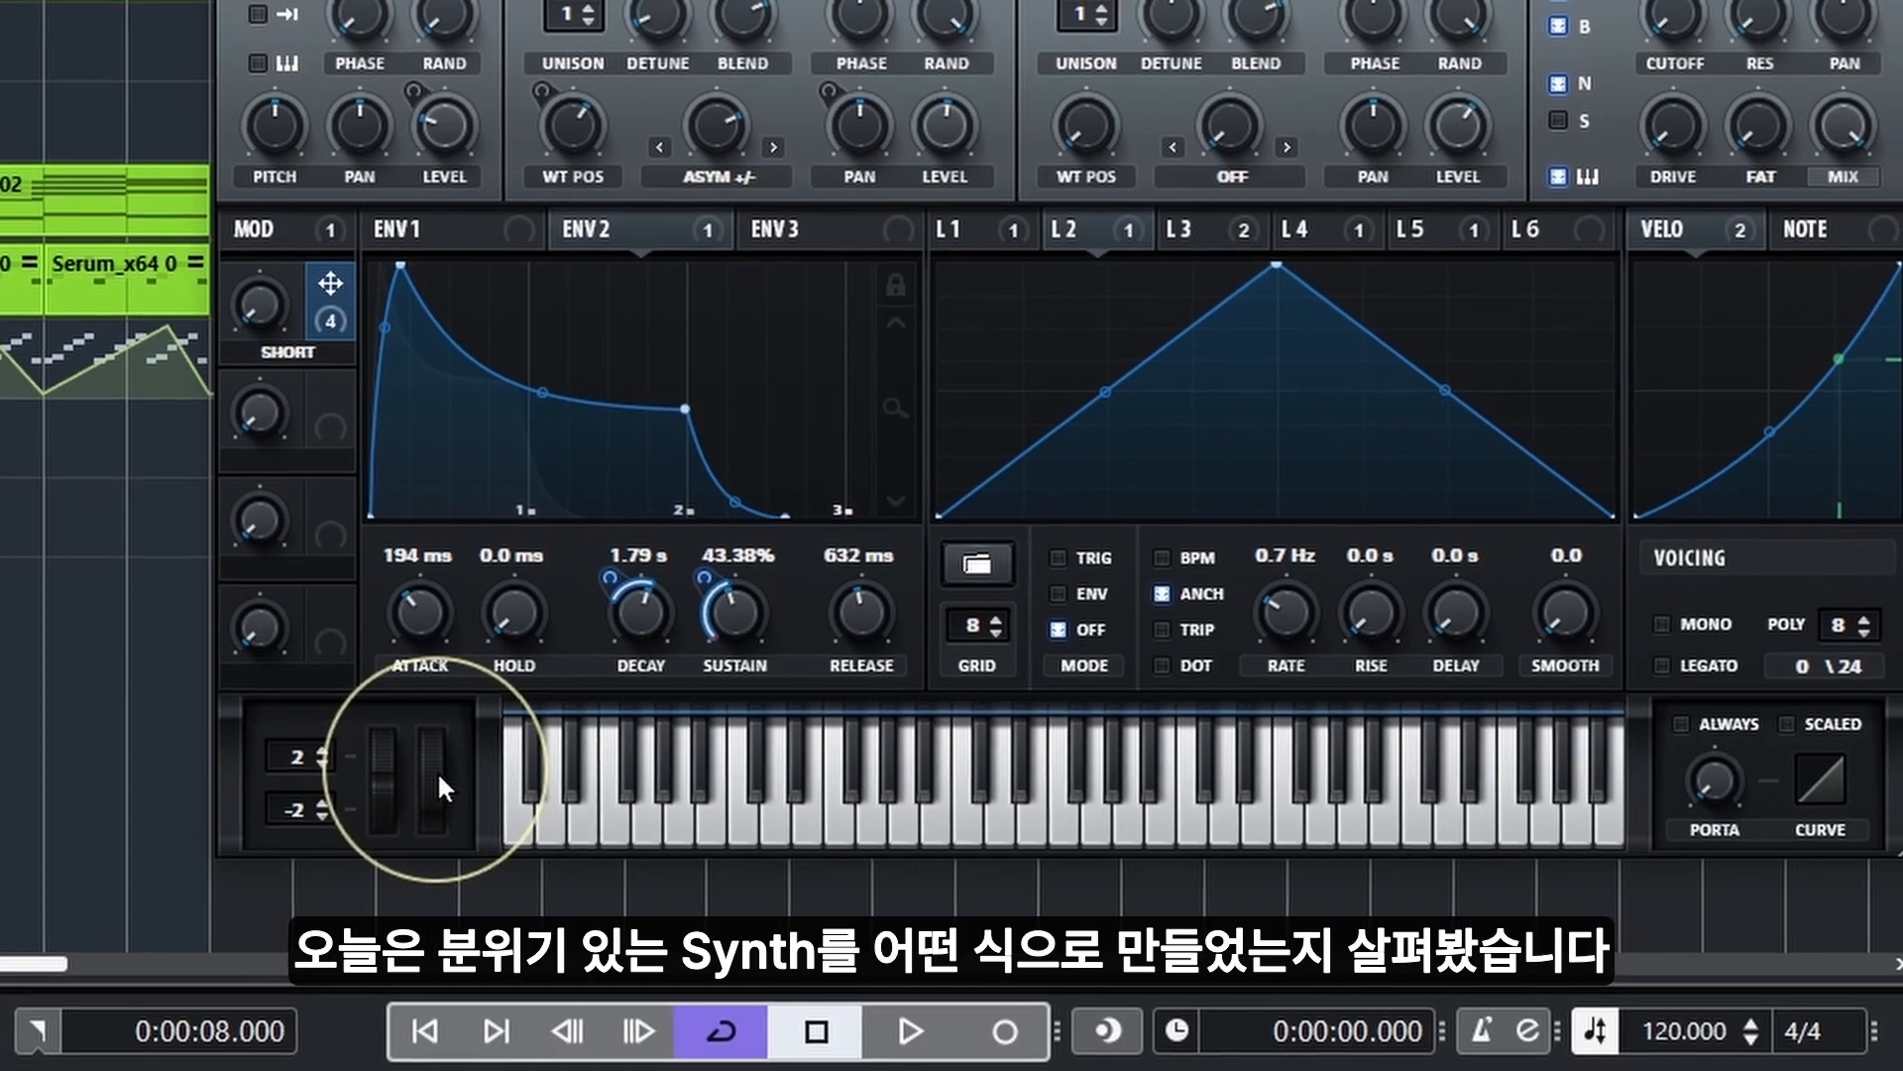